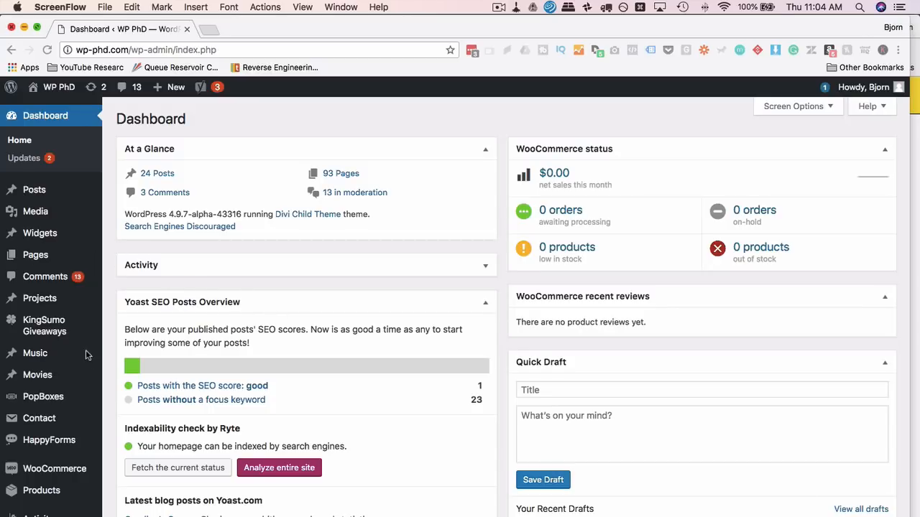
# - Open the list of custom field groups and start adding a new field group
pyautogui.scroll(-2, 86, 365)
pyautogui.scroll(-10, 86, 365)
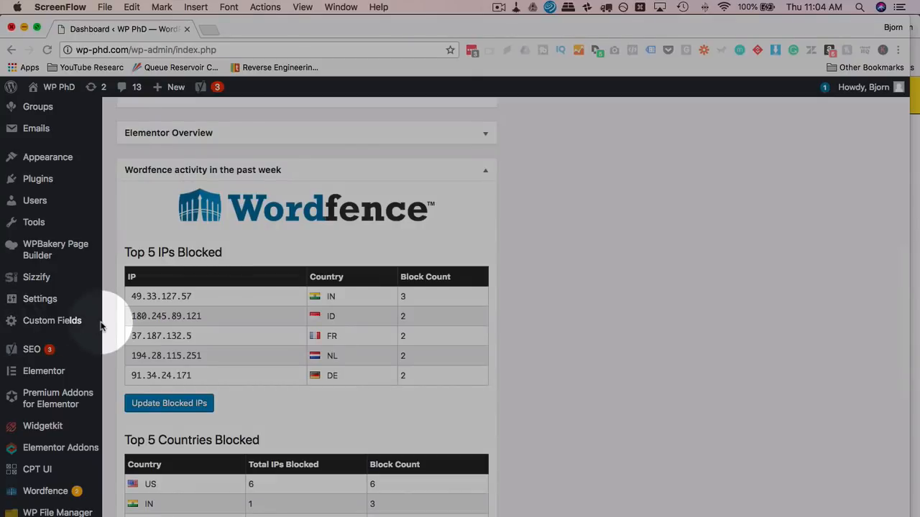
pyautogui.click(102, 326)
pyautogui.moveTo(31, 325)
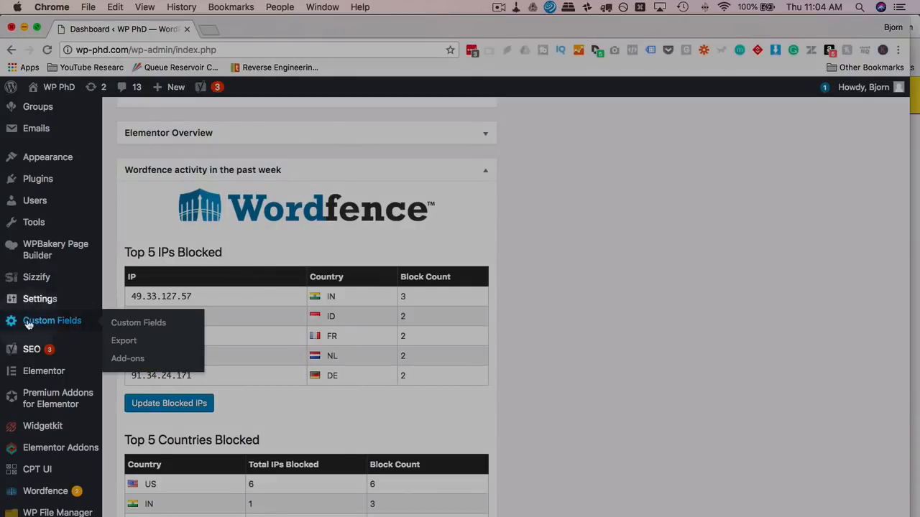
pyautogui.click(138, 323)
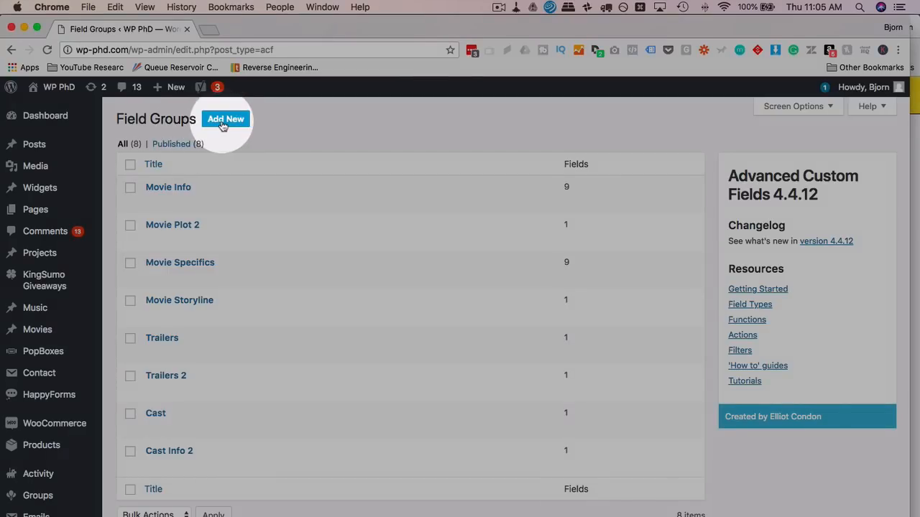
pyautogui.click(223, 125)
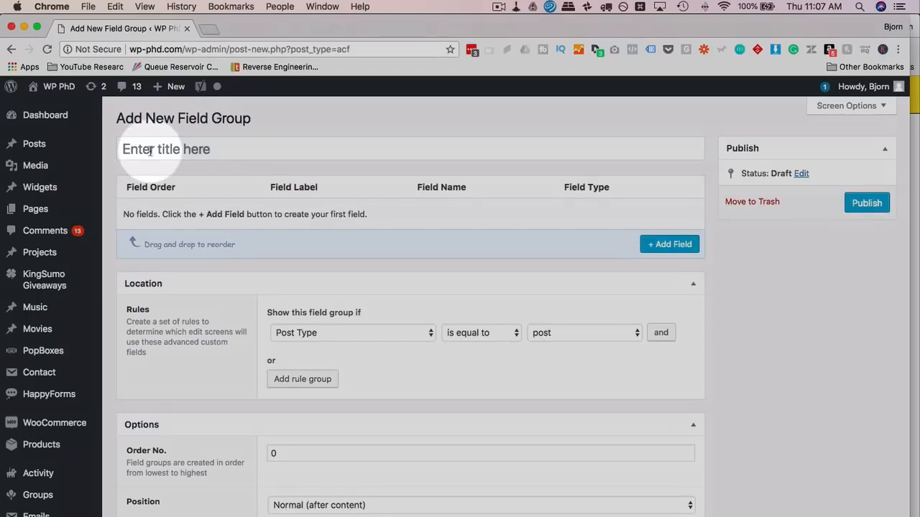
# - Title the new field group "Price Field"
pyautogui.click(184, 146)
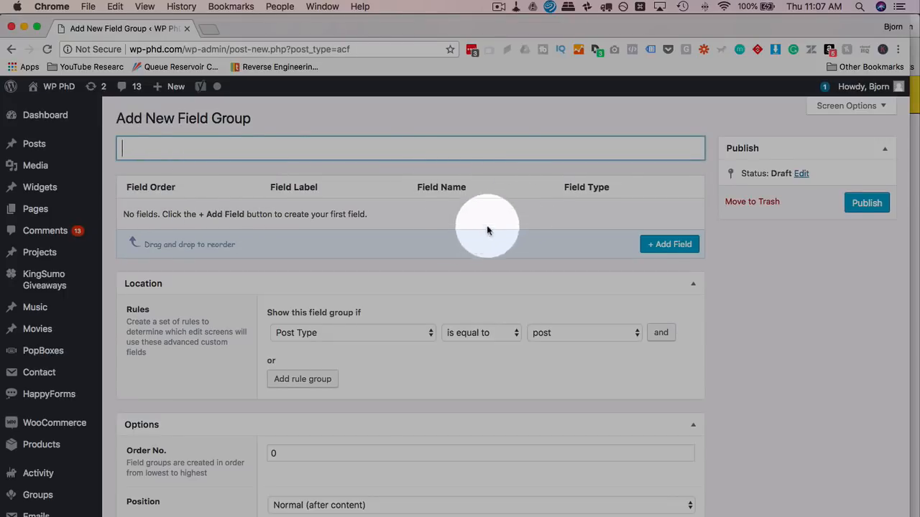
pyautogui.scroll(-3, 338, 224)
pyautogui.scroll(-2, 337, 224)
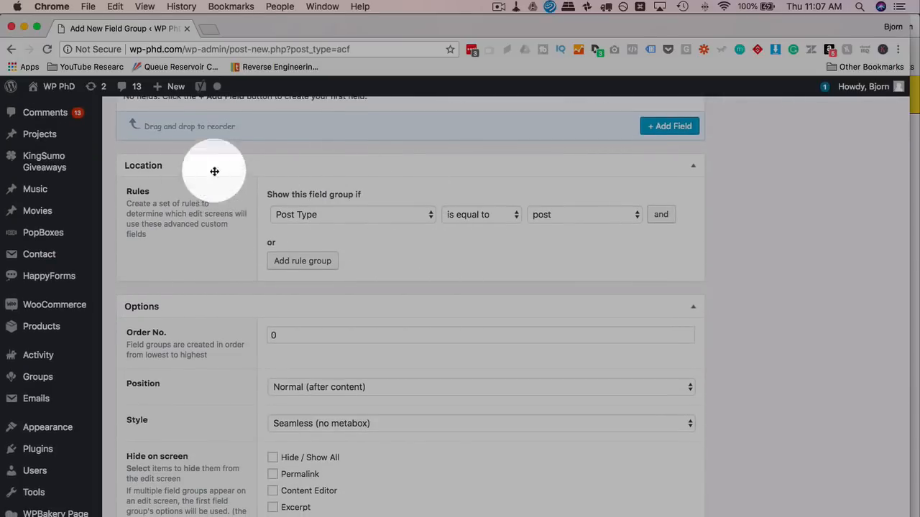
pyautogui.scroll(-2, 356, 194)
pyautogui.scroll(-3, 360, 204)
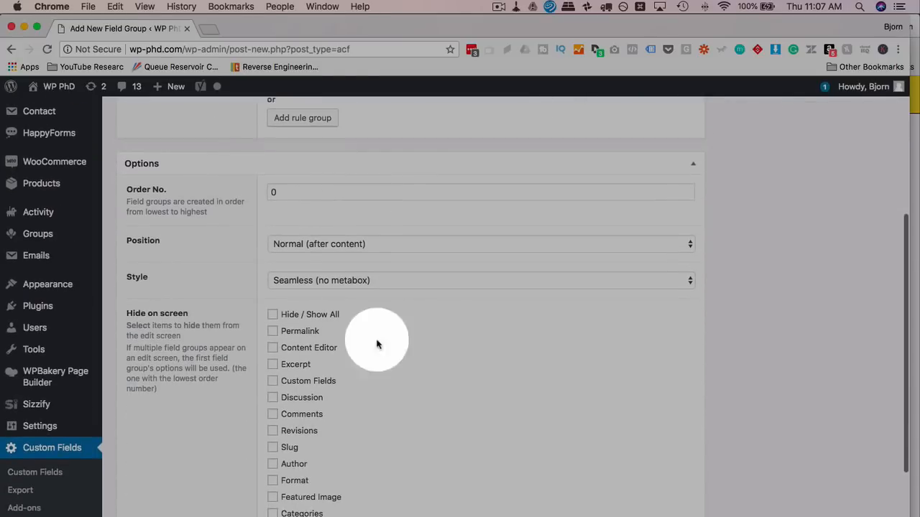
pyautogui.scroll(-4, 338, 345)
pyautogui.scroll(8, 338, 404)
pyautogui.scroll(4, 340, 406)
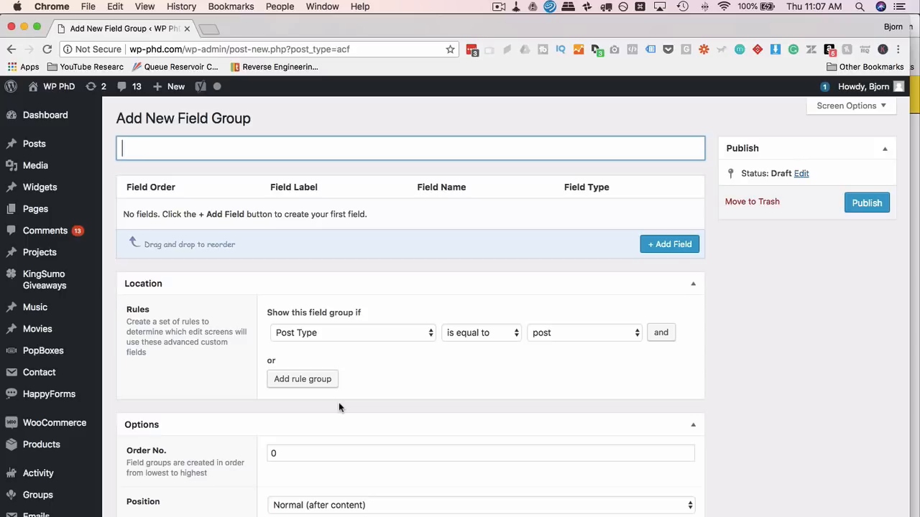
pyautogui.write('Price Field')
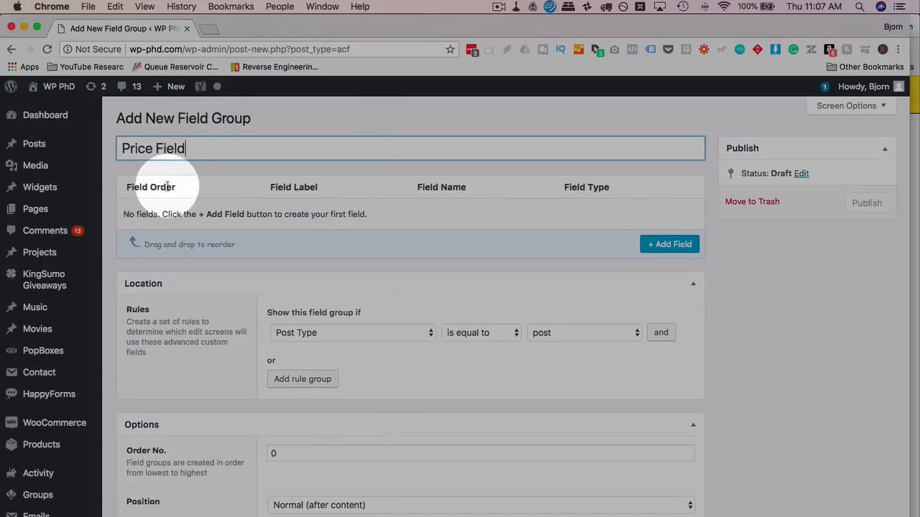
# - Add a field to the group with the label "Widget Price" and the field name widget_price
pyautogui.click(664, 244)
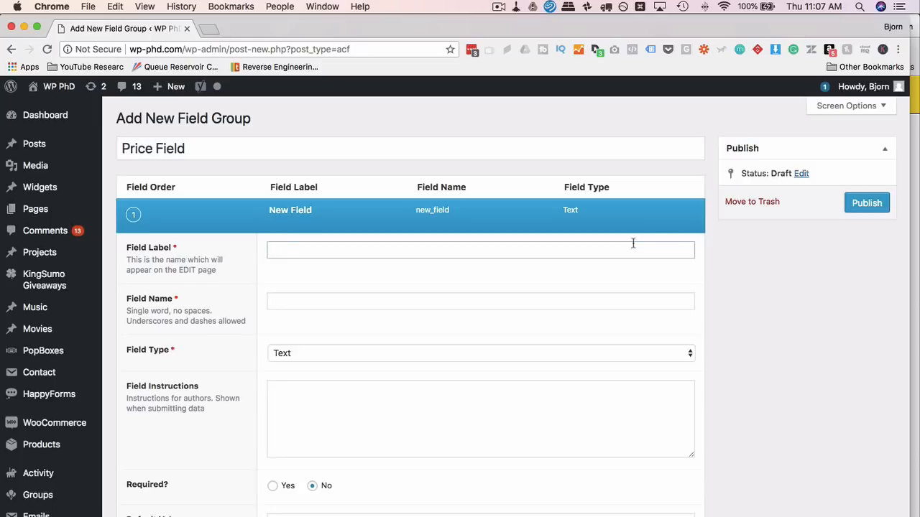
pyautogui.write('Widget Pric')
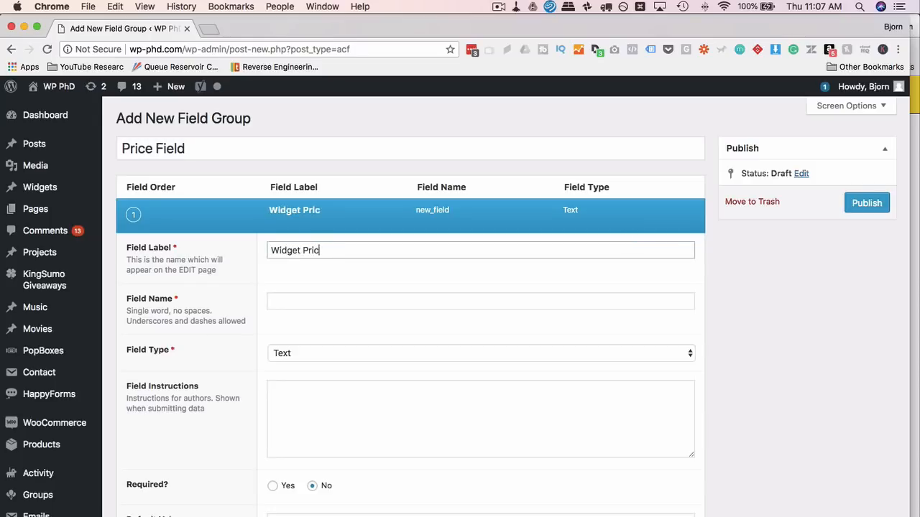
pyautogui.write('e')
pyautogui.click(291, 303)
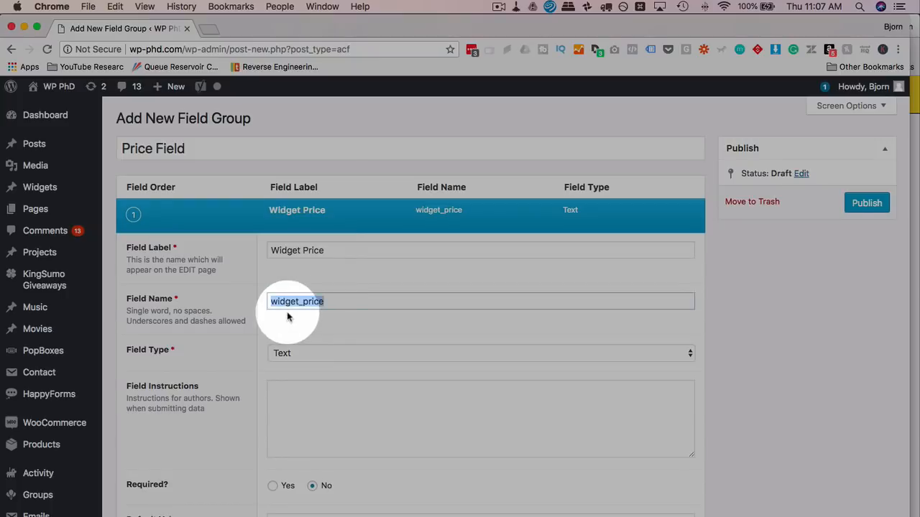
pyautogui.click(274, 303)
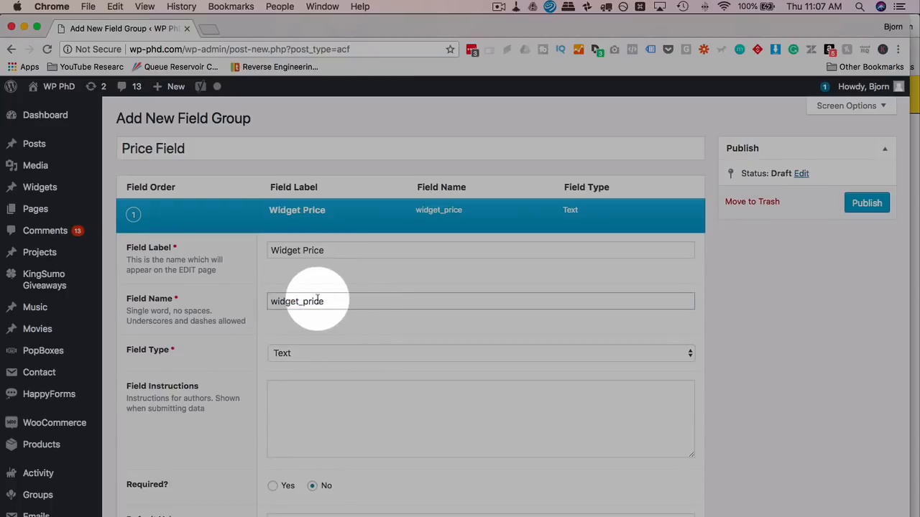
# - Set the Widget Price field's type to Number
pyautogui.scroll(-3, 230, 316)
pyautogui.click(297, 218)
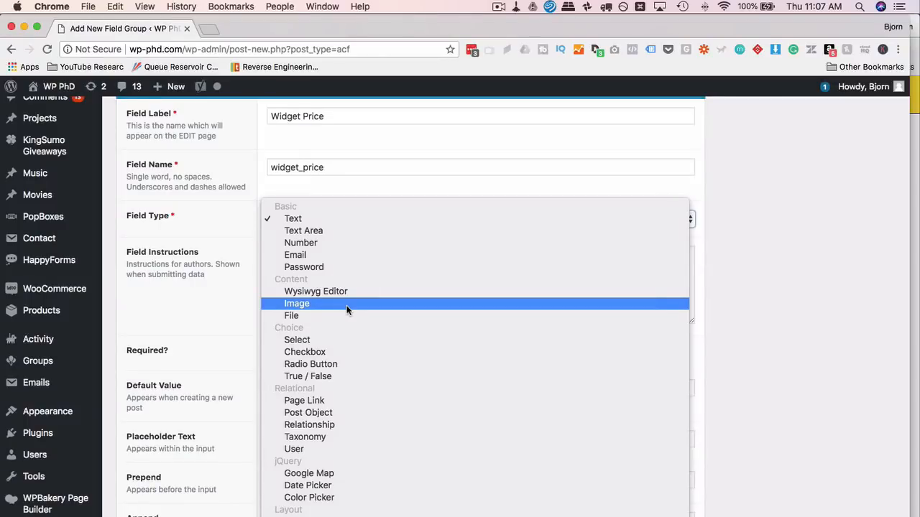
pyautogui.click(305, 242)
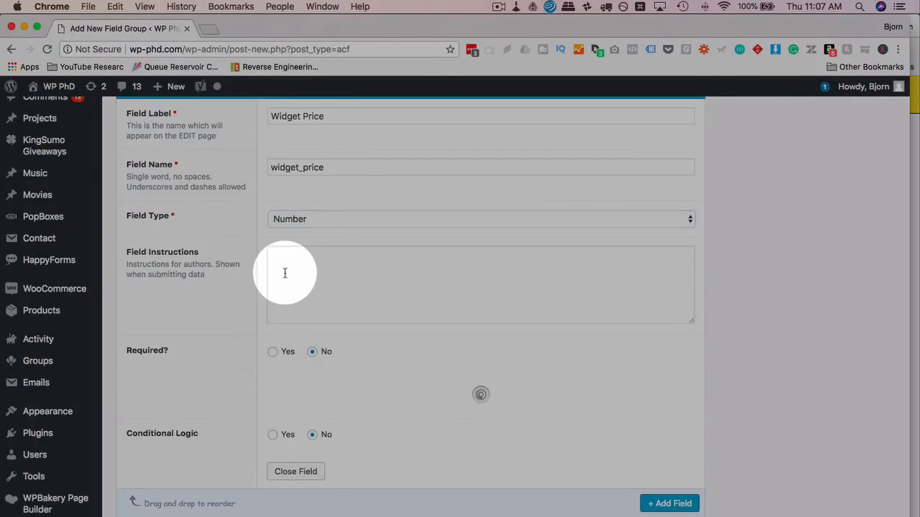
# - Enter "Please enter the price of the widget!" as the field instructions and make the field required
pyautogui.click(283, 271)
pyautogui.write('Please ')
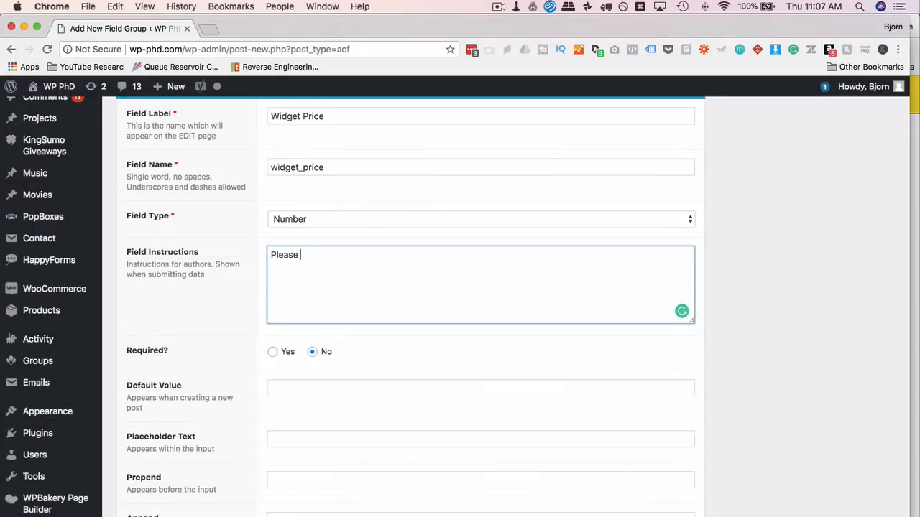
pyautogui.write('enter the price of the widget')
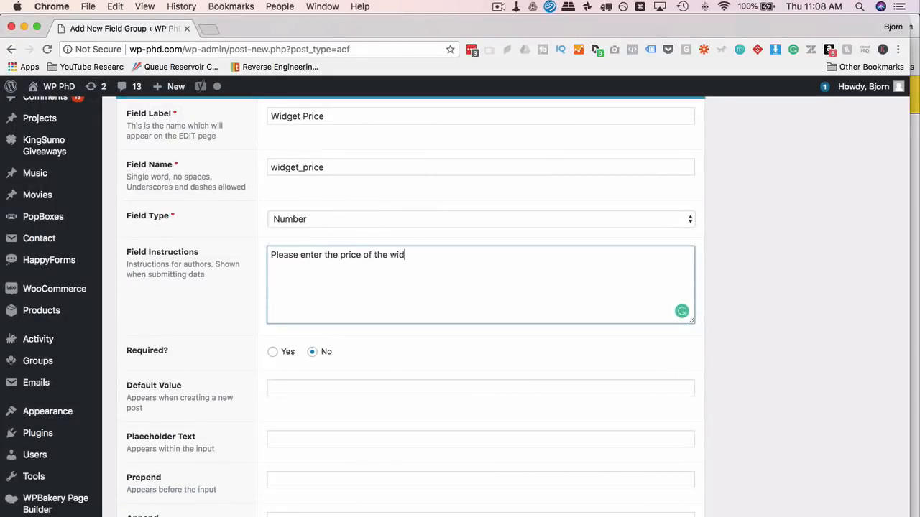
pyautogui.write('!')
pyautogui.scroll(-3, 194, 334)
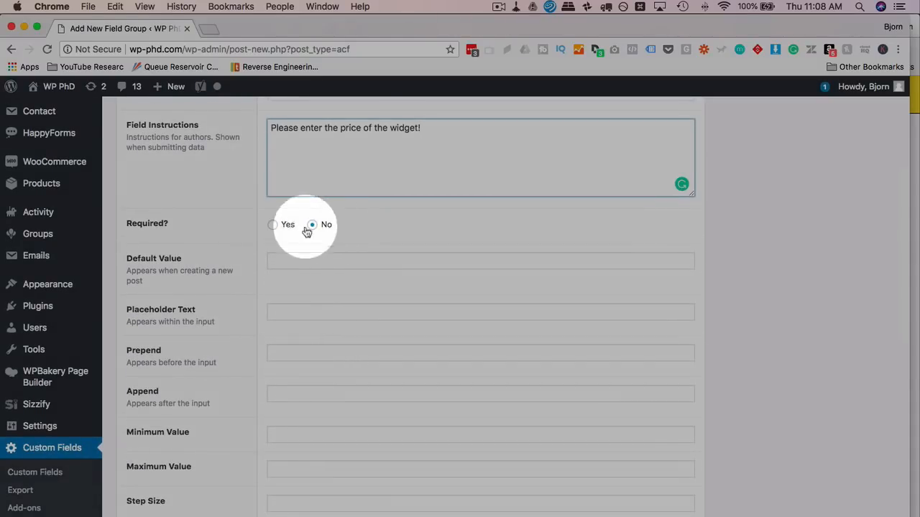
pyautogui.click(273, 225)
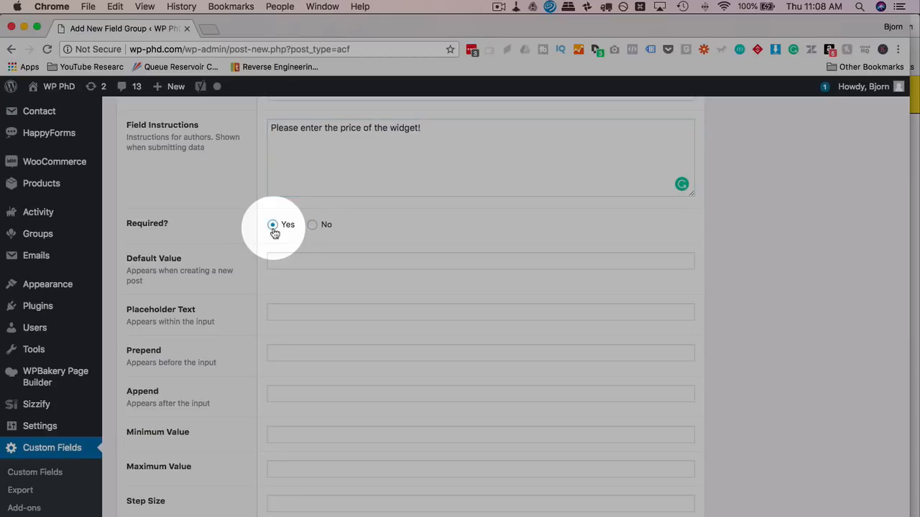
# - Prepend "$" and append ".00" to the Widget Price field, leaving its default value and placeholder text empty
pyautogui.scroll(-2, 243, 235)
pyautogui.scroll(-1, 243, 236)
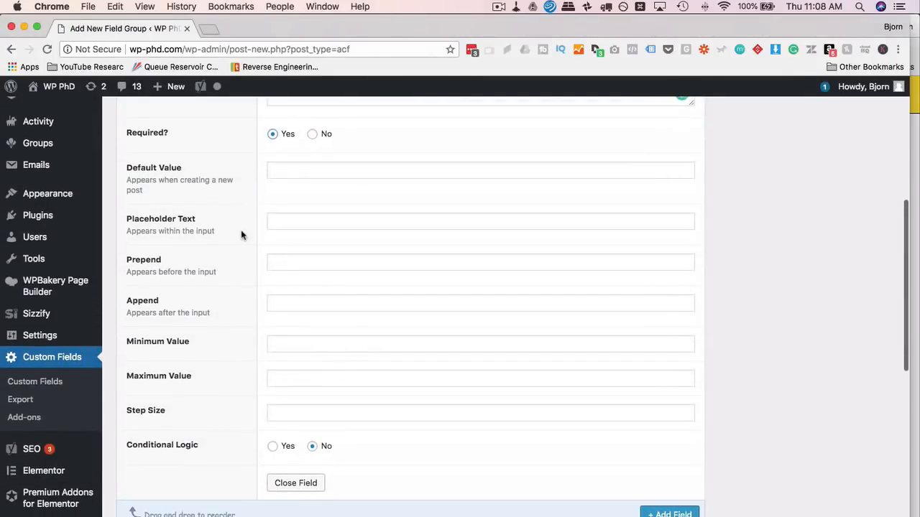
pyautogui.click(285, 173)
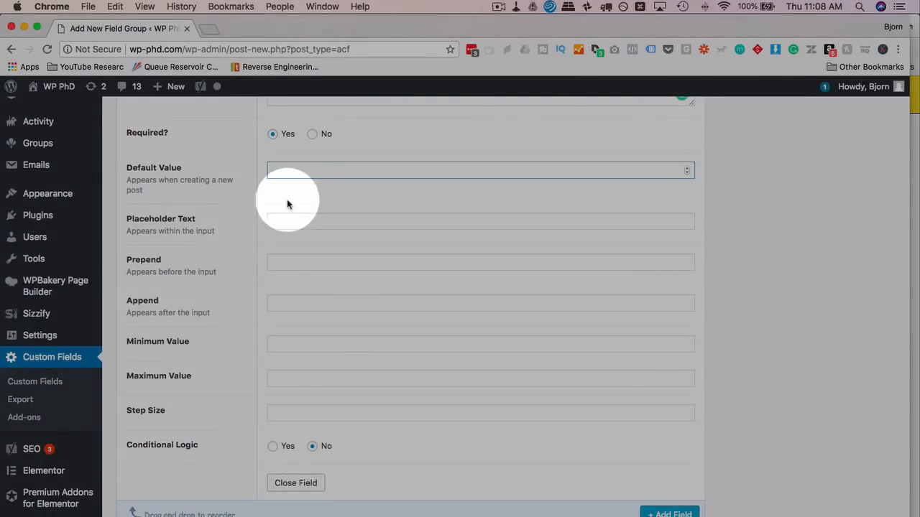
pyautogui.click(297, 228)
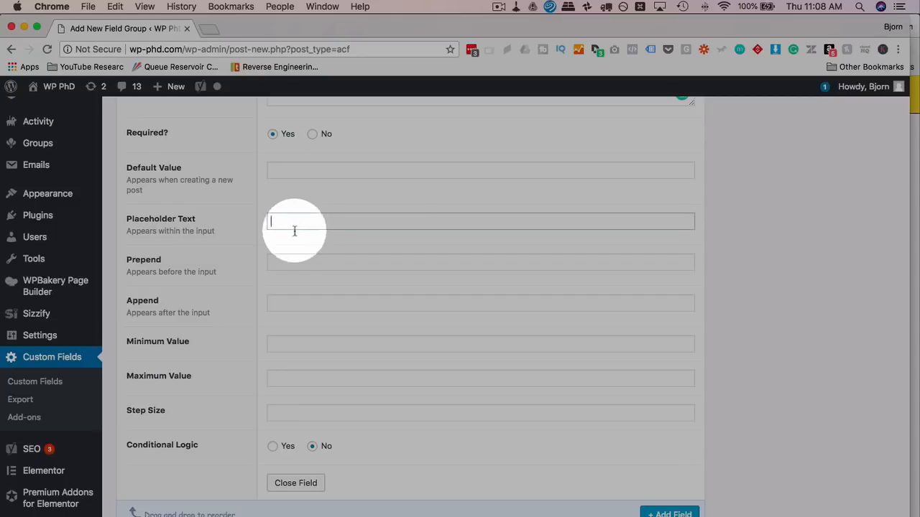
pyautogui.click(280, 262)
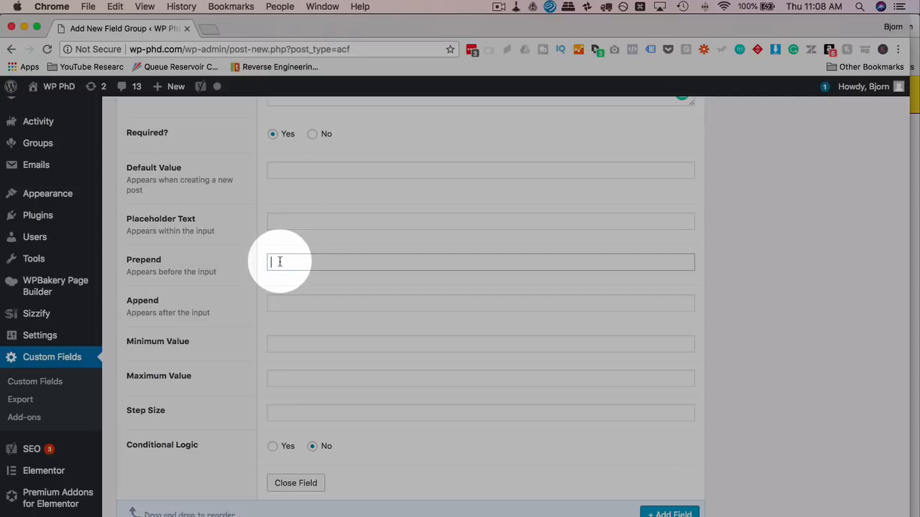
pyautogui.write('$')
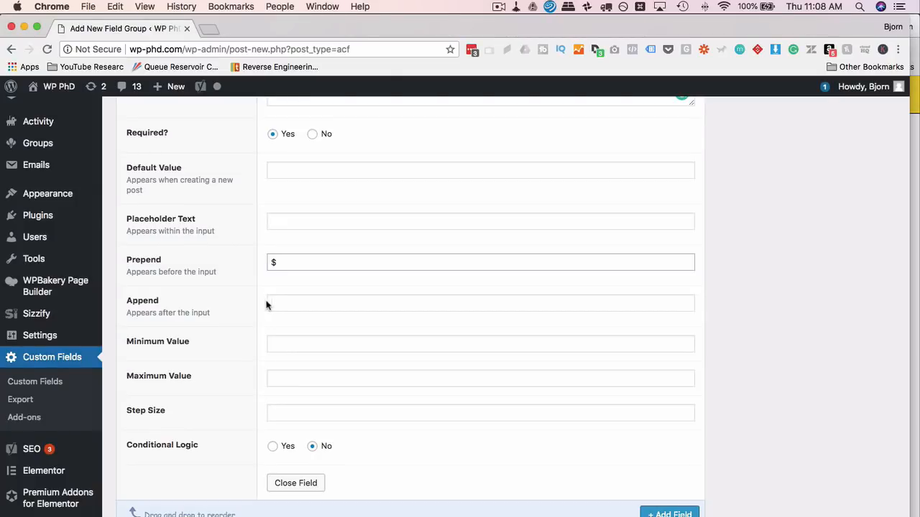
pyautogui.click(271, 303)
pyautogui.write('.00')
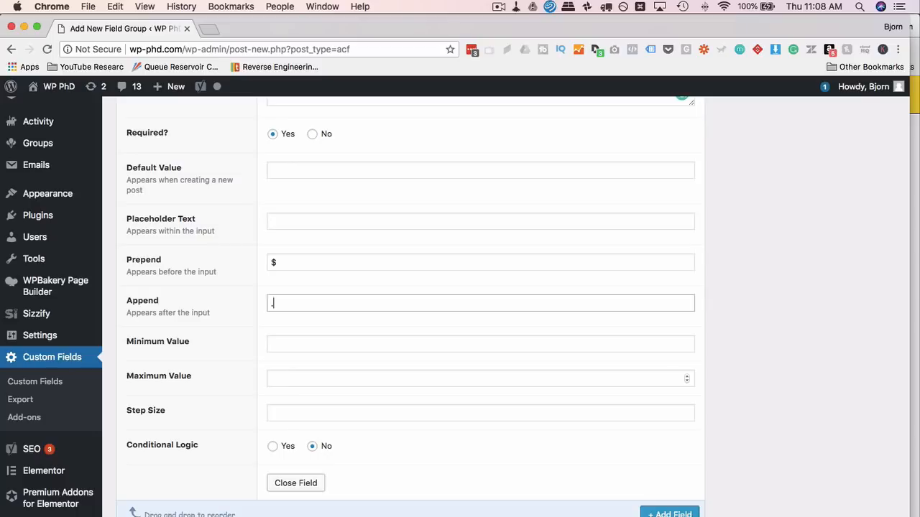
pyautogui.click(256, 394)
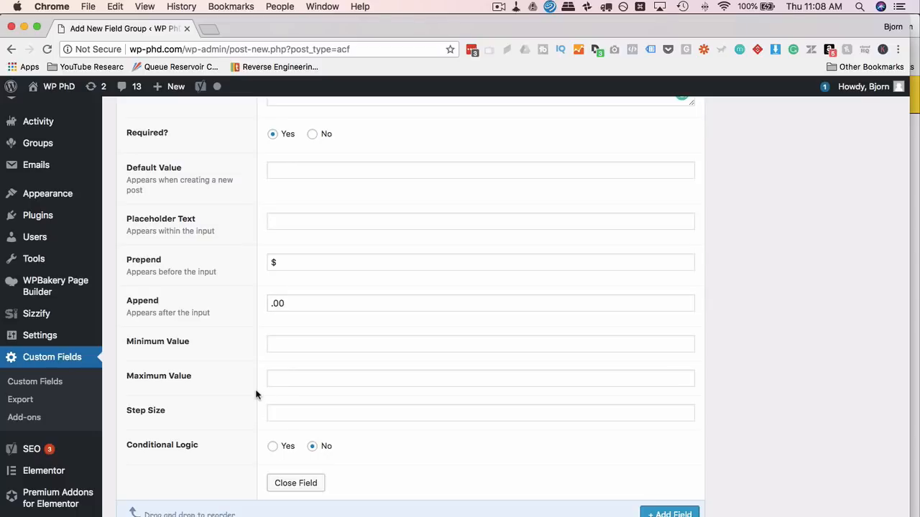
pyautogui.click(256, 394)
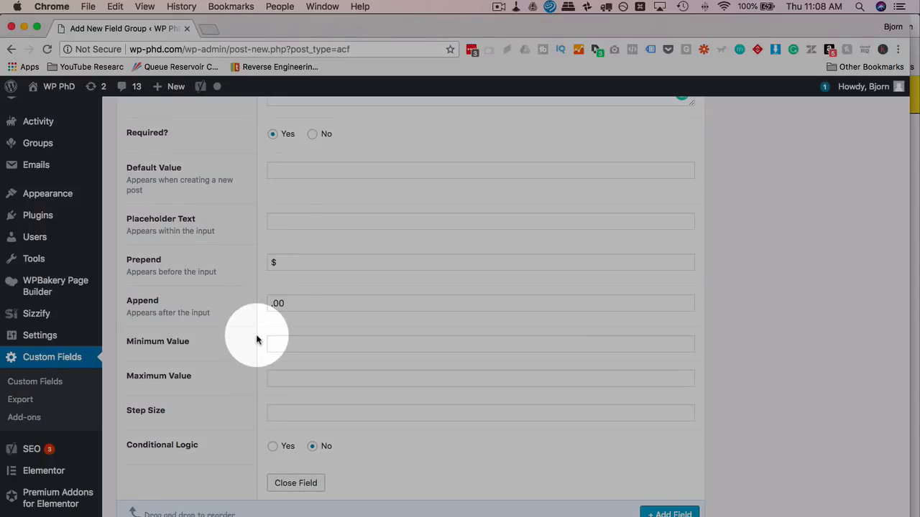
# - Limit the Widget Price field to a minimum value of 0 and a maximum value of 10000
pyautogui.scroll(-3, 223, 339)
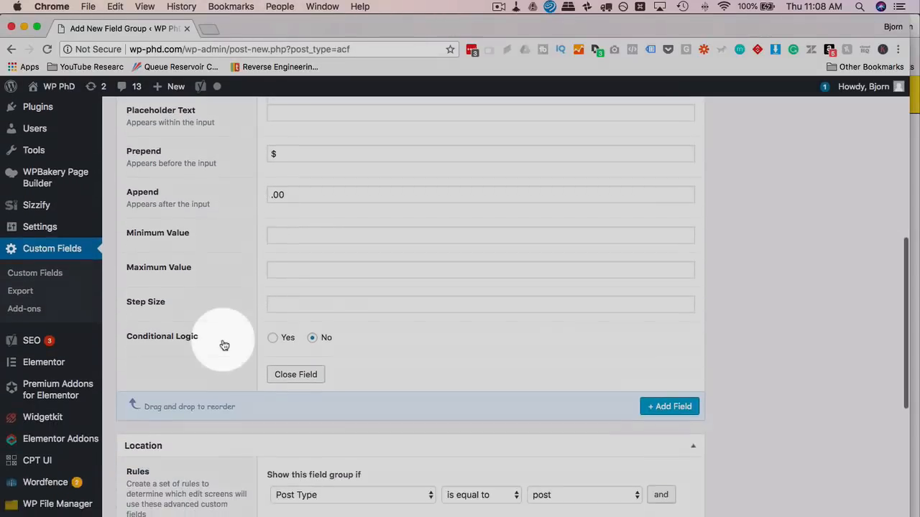
pyautogui.click(291, 240)
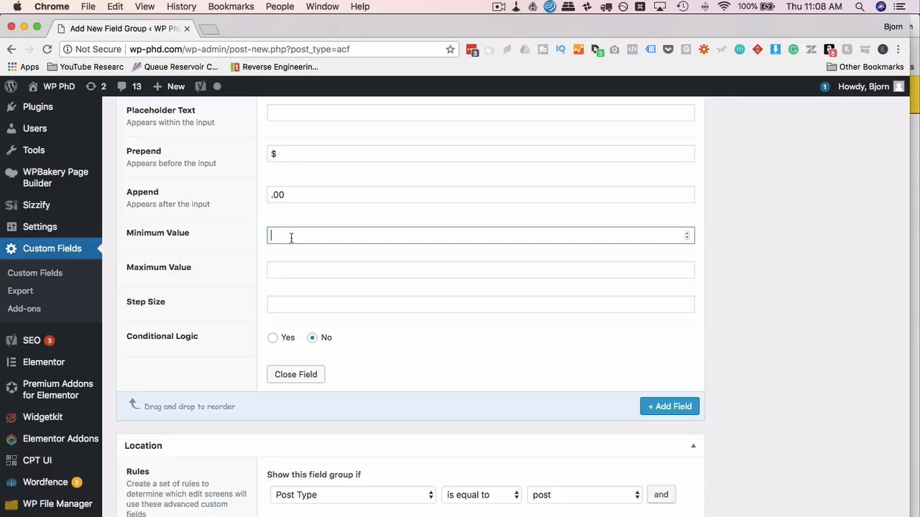
pyautogui.write('0')
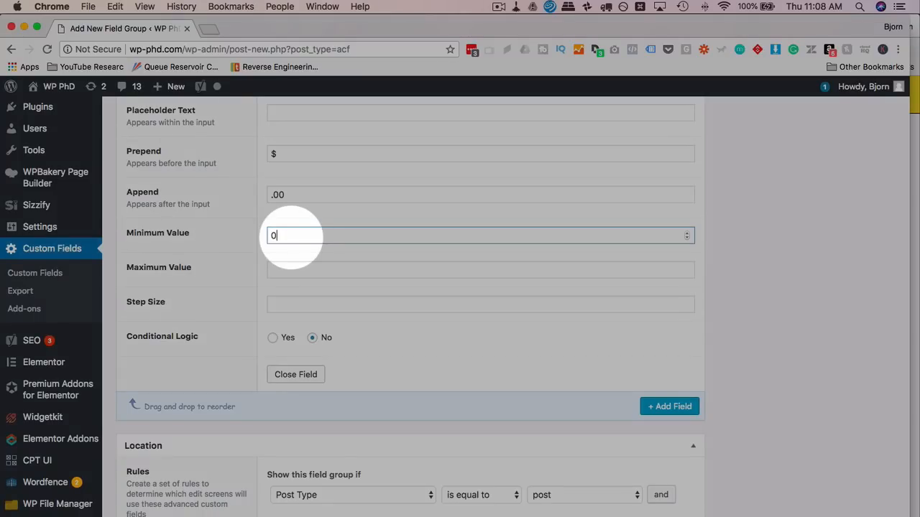
pyautogui.click(333, 267)
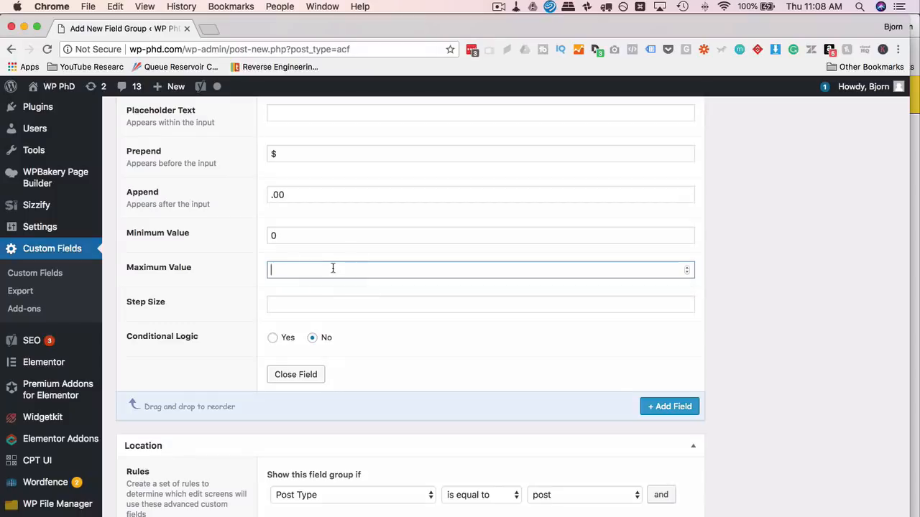
pyautogui.write('10000')
pyautogui.click(328, 262)
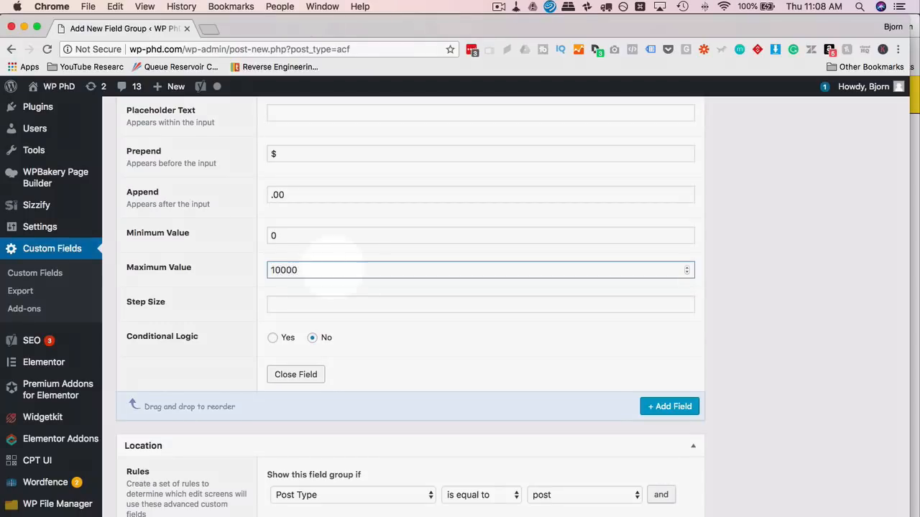
# - Set the Widget Price field's step size to 100
pyautogui.scroll(-2, 207, 274)
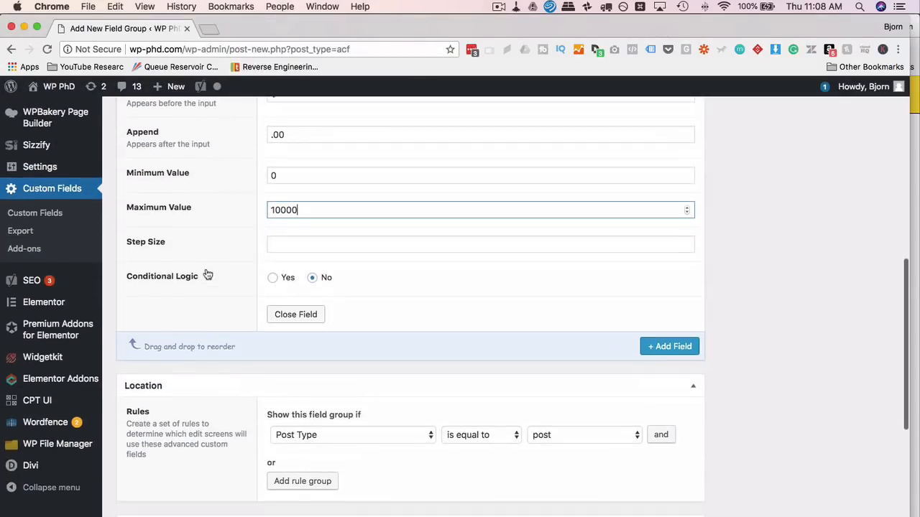
pyautogui.click(289, 247)
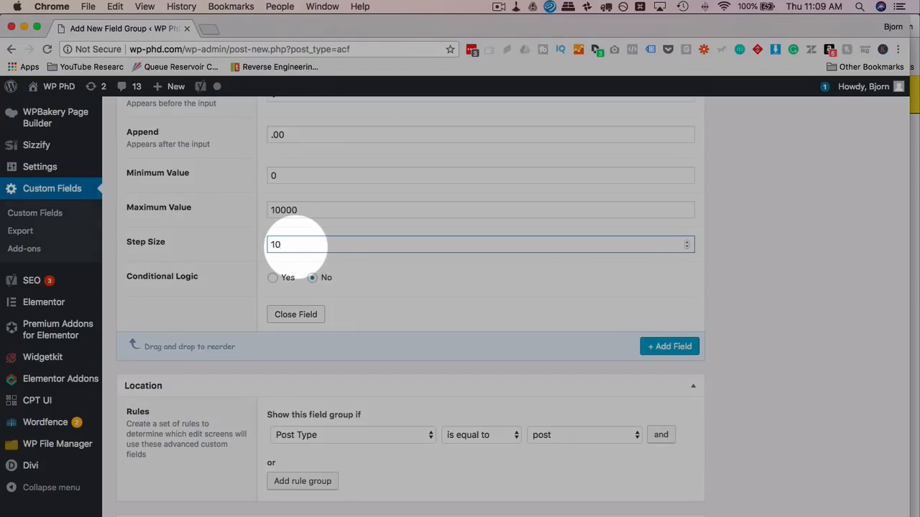
pyautogui.write('0')
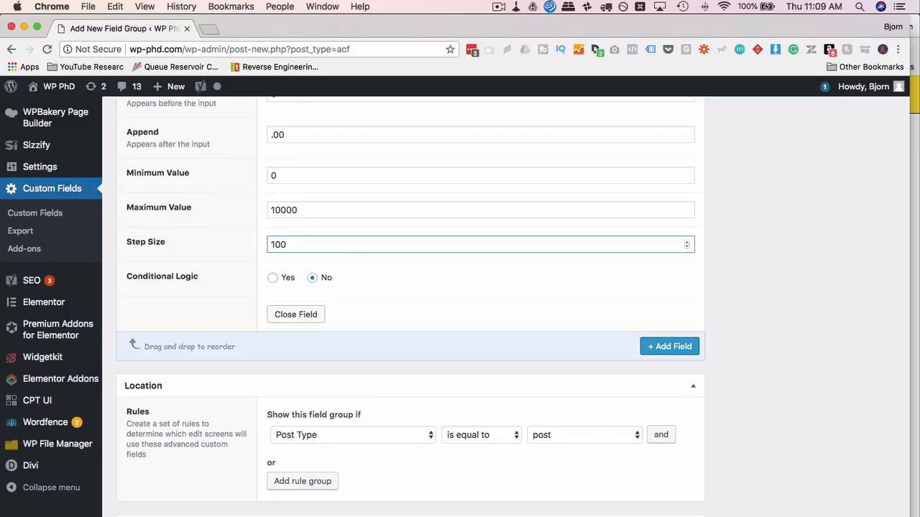
# - Clear the Widget Price field's step size, keep its conditional logic set to No, and close the field's settings
pyautogui.click(244, 305)
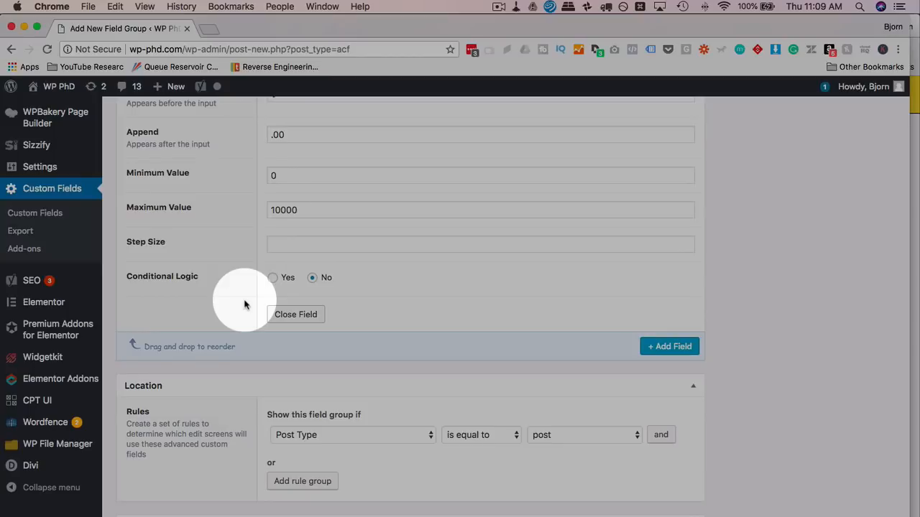
pyautogui.click(272, 280)
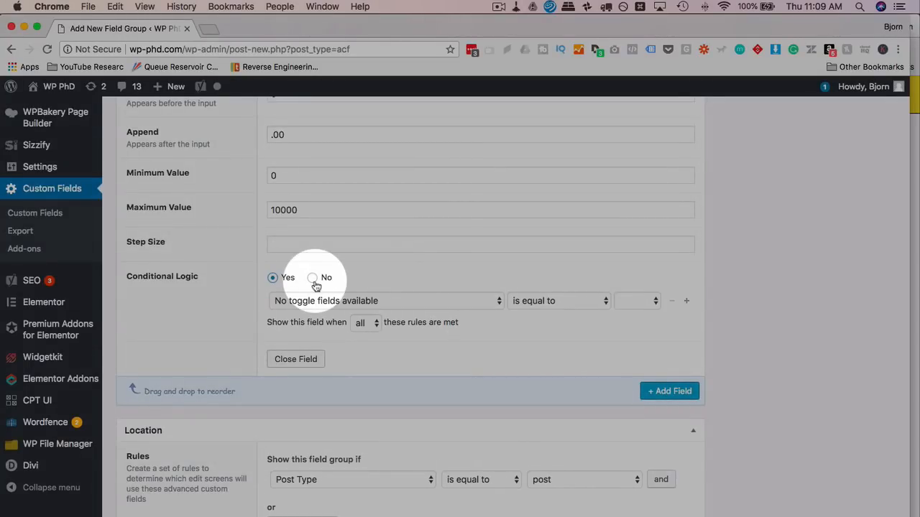
pyautogui.click(313, 279)
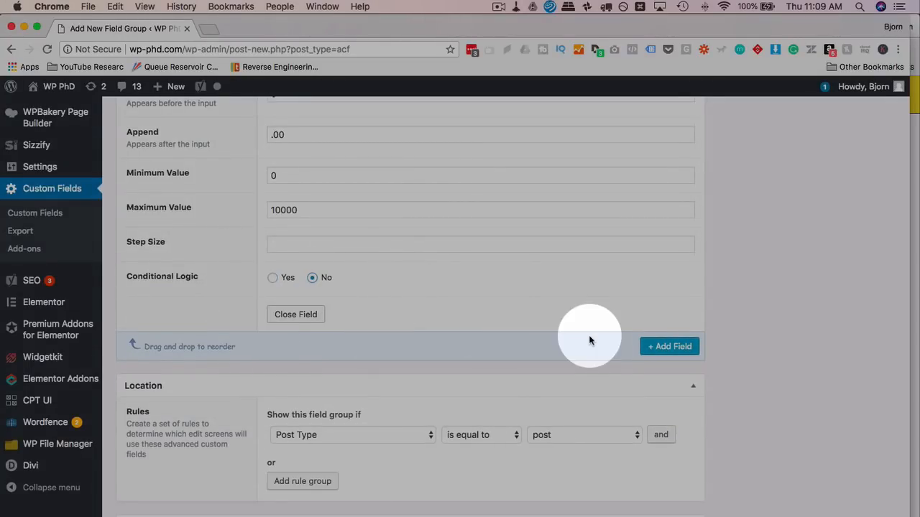
pyautogui.click(305, 315)
pyautogui.scroll(4, 215, 278)
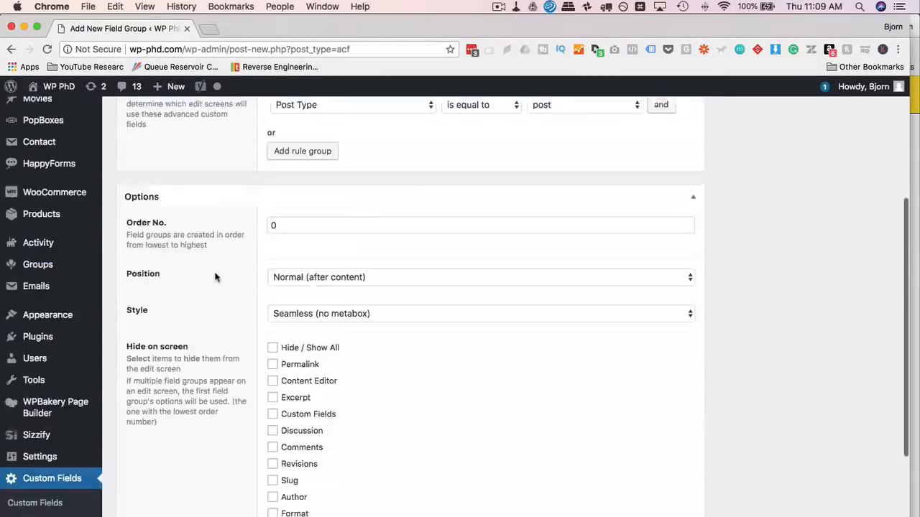
pyautogui.scroll(4, 214, 277)
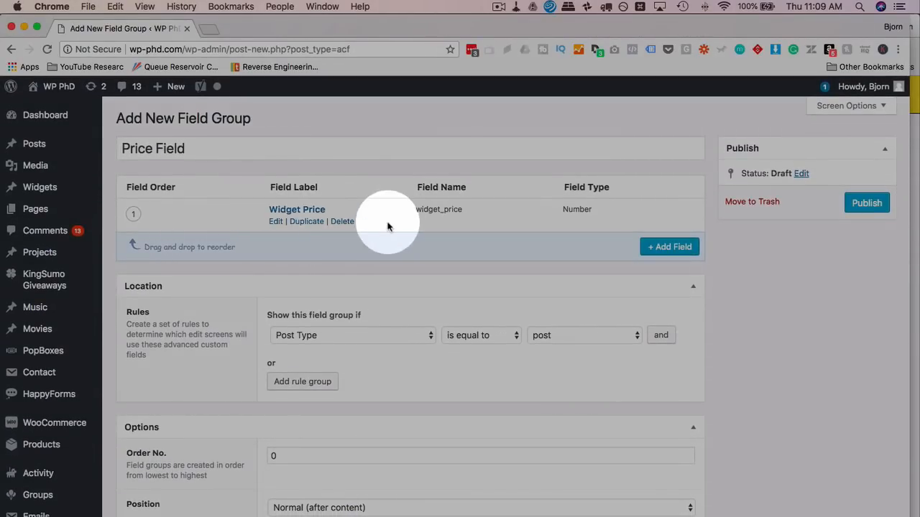
# - Keep the location rule showing the field group where Post Type is equal to post
pyautogui.scroll(-2, 180, 300)
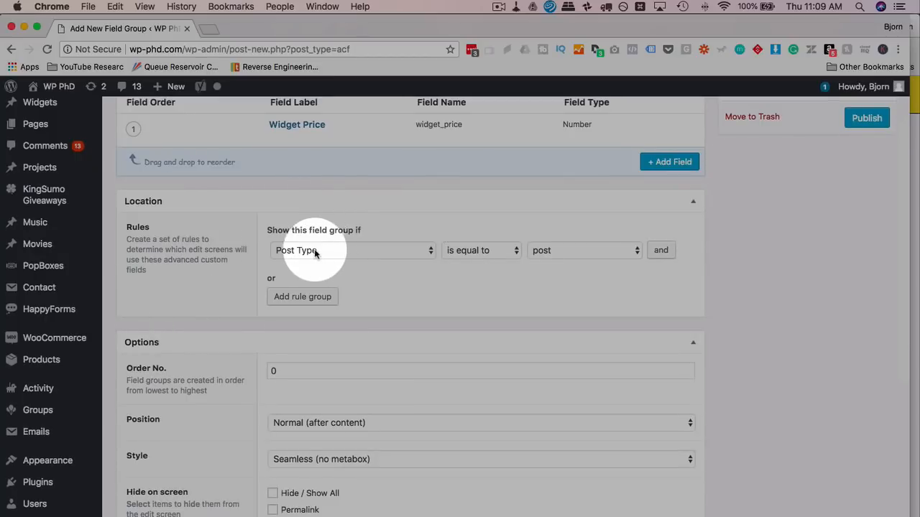
pyautogui.click(352, 256)
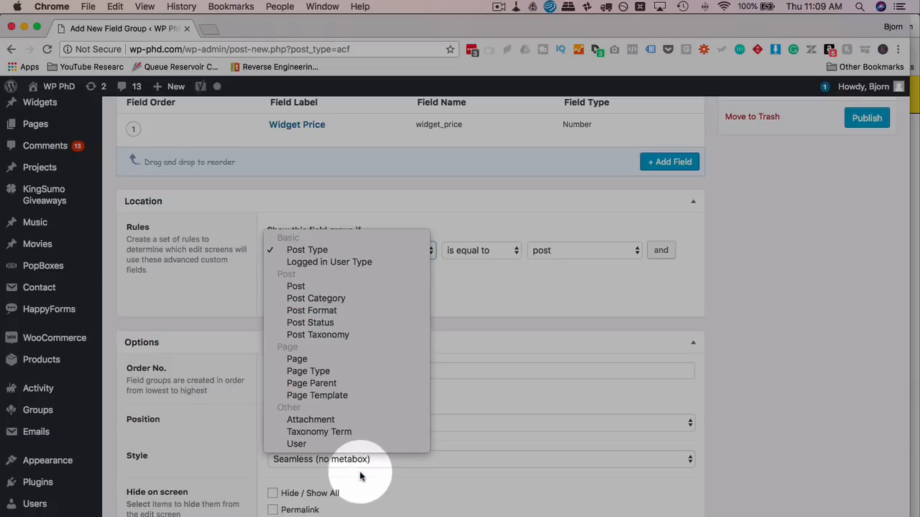
pyautogui.click(341, 250)
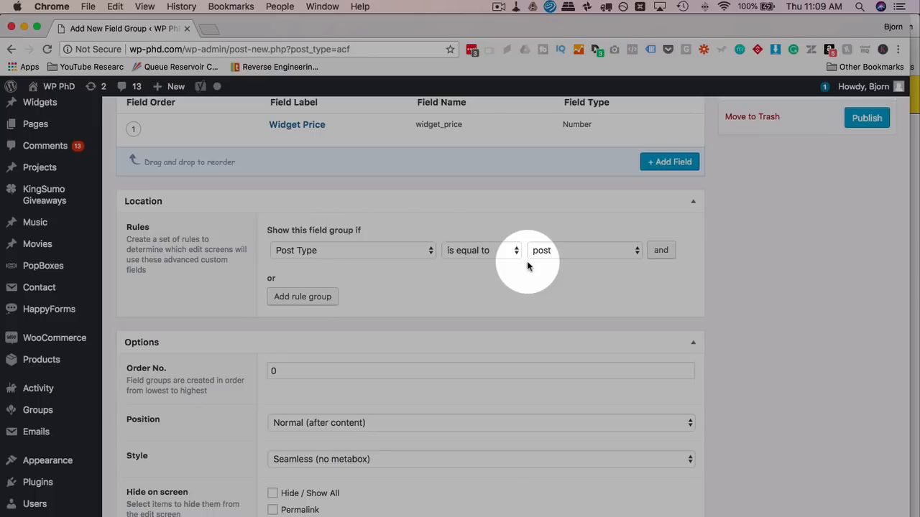
pyautogui.click(479, 252)
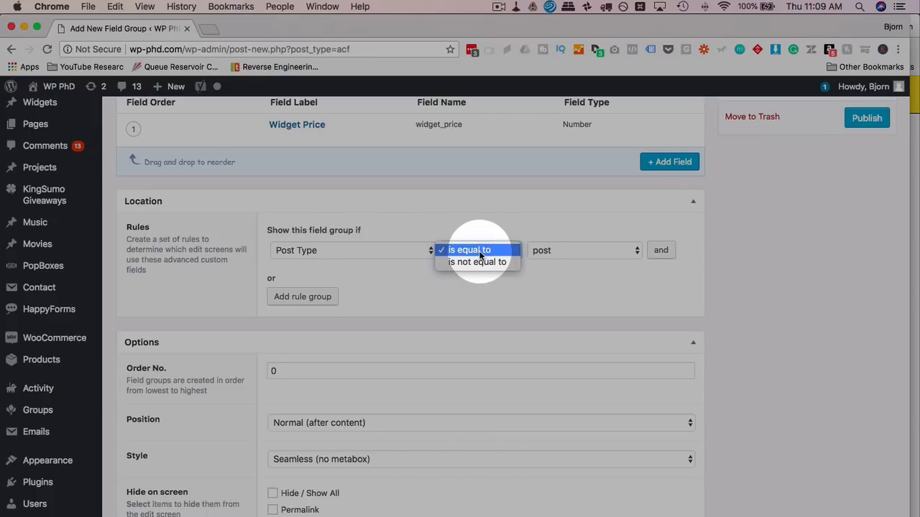
pyautogui.click(492, 250)
pyautogui.click(545, 252)
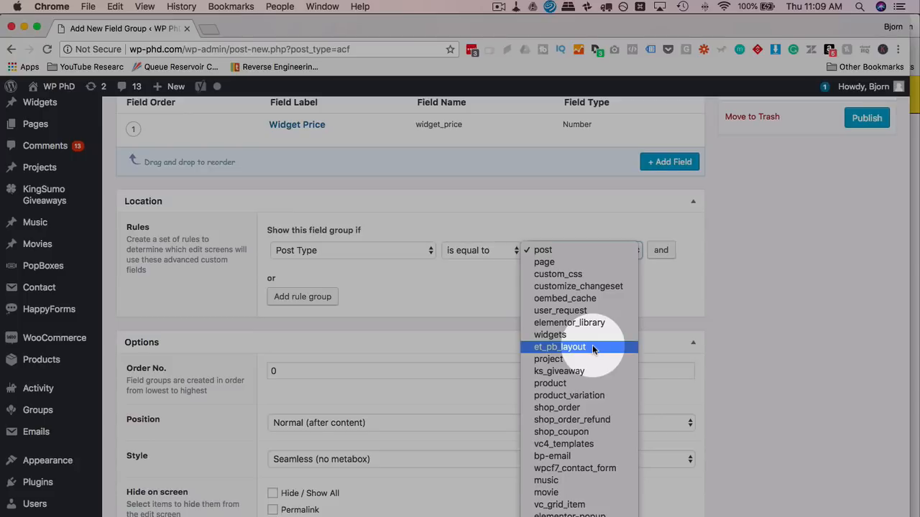
pyautogui.click(555, 250)
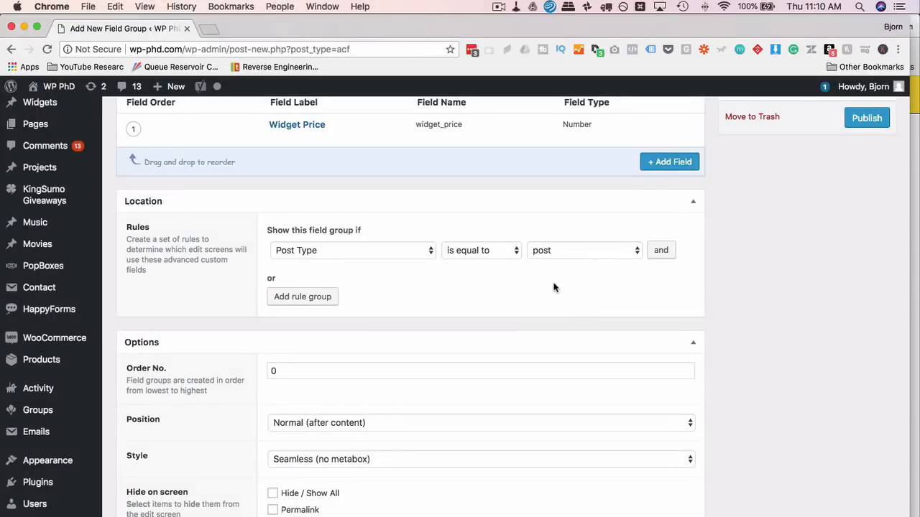
pyautogui.scroll(5, 302, 335)
pyautogui.moveTo(72, 148)
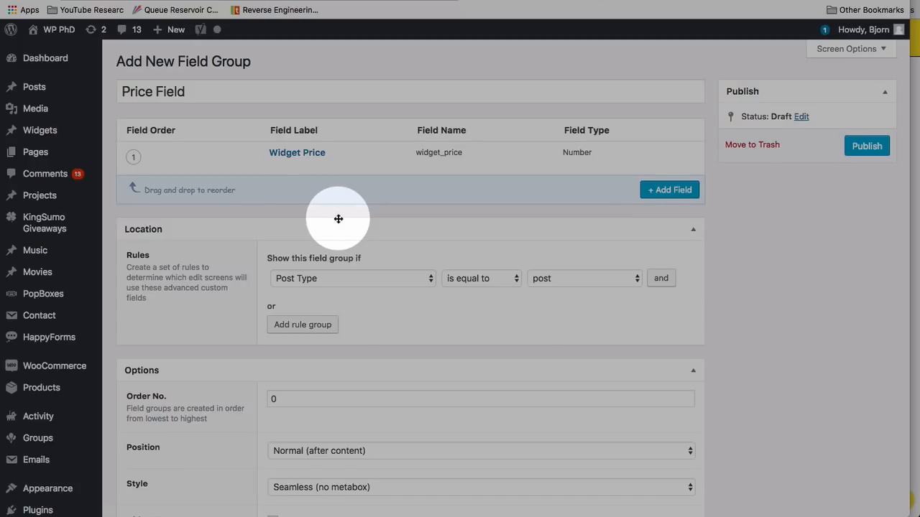
# - Keep the field group's order number at 0 and set its position to High (after title)
pyautogui.scroll(-3, 335, 219)
pyautogui.scroll(-3, 338, 218)
pyautogui.click(289, 189)
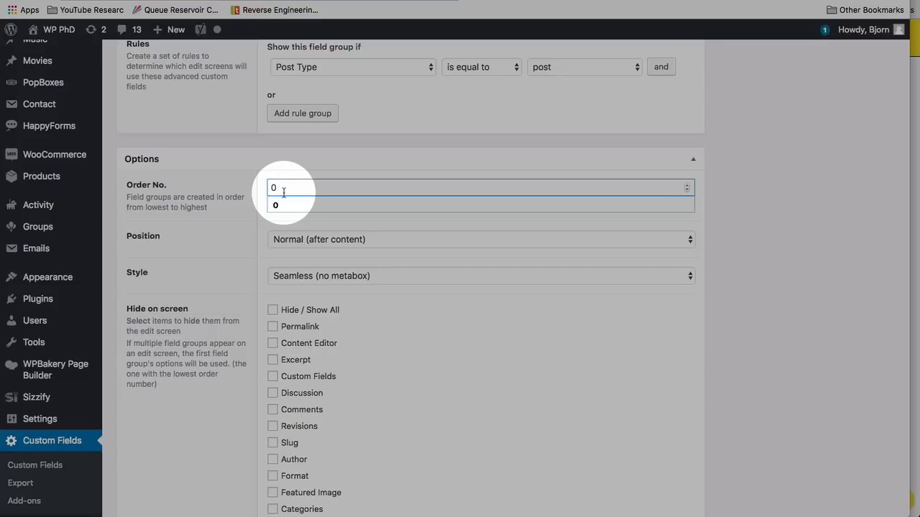
pyautogui.scroll(-2, 252, 232)
pyautogui.click(288, 181)
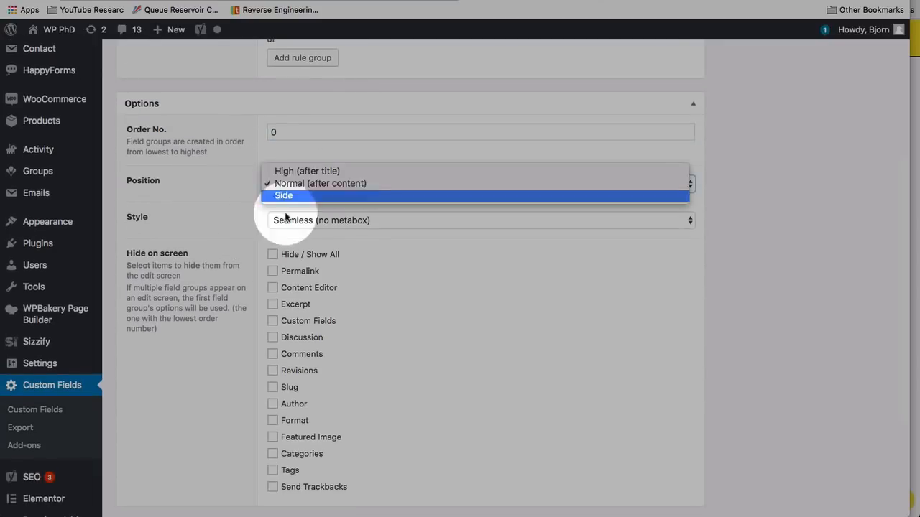
pyautogui.click(349, 171)
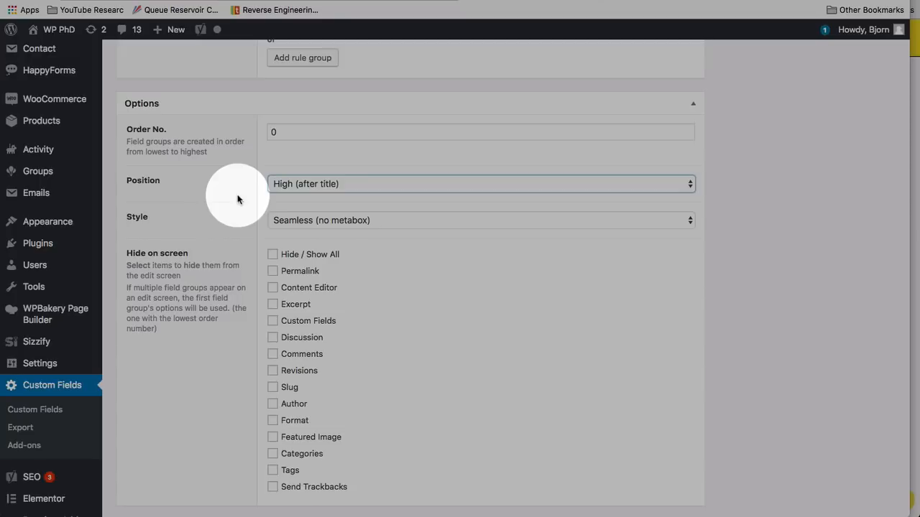
# - Set the field group's style to Standard (WP metabox), leaving all Hide on screen items unchecked
pyautogui.scroll(-2, 238, 199)
pyautogui.click(295, 162)
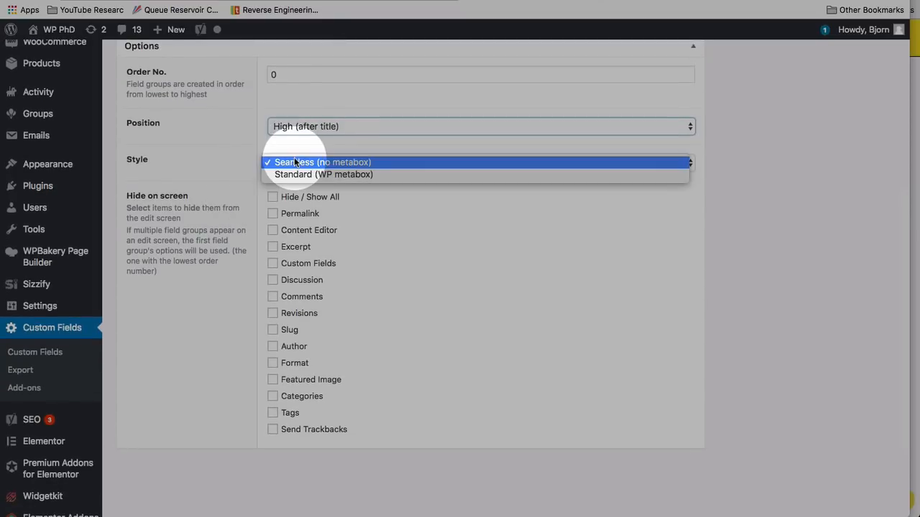
pyautogui.click(302, 174)
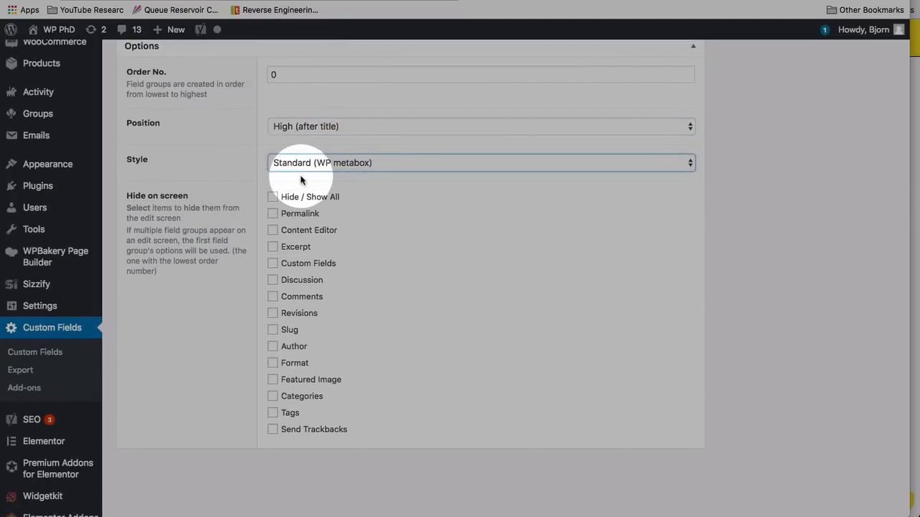
pyautogui.scroll(-1, 252, 200)
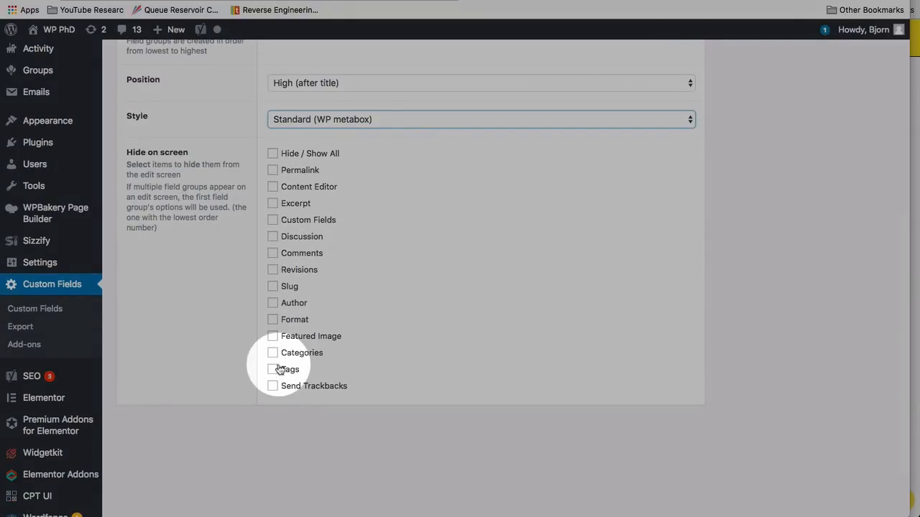
# - Publish the Price Field field group
pyautogui.scroll(3, 783, 377)
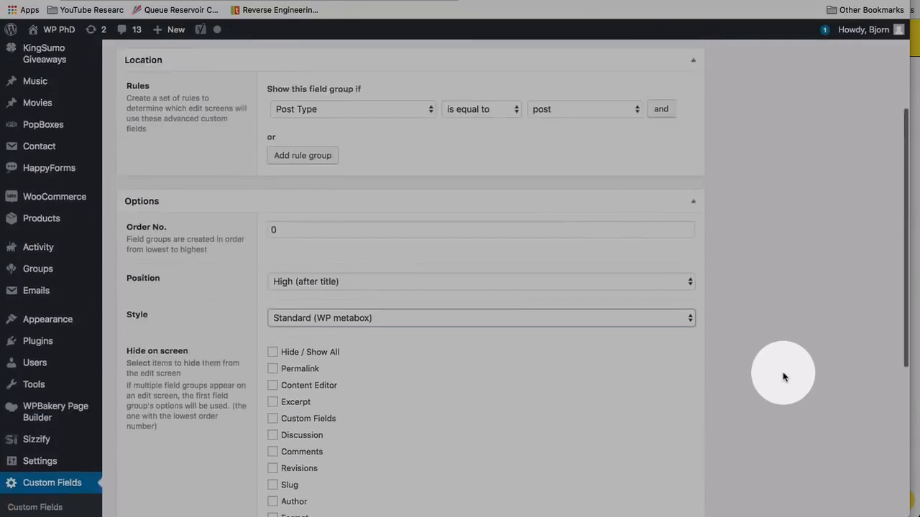
pyautogui.scroll(3, 783, 372)
pyautogui.click(865, 148)
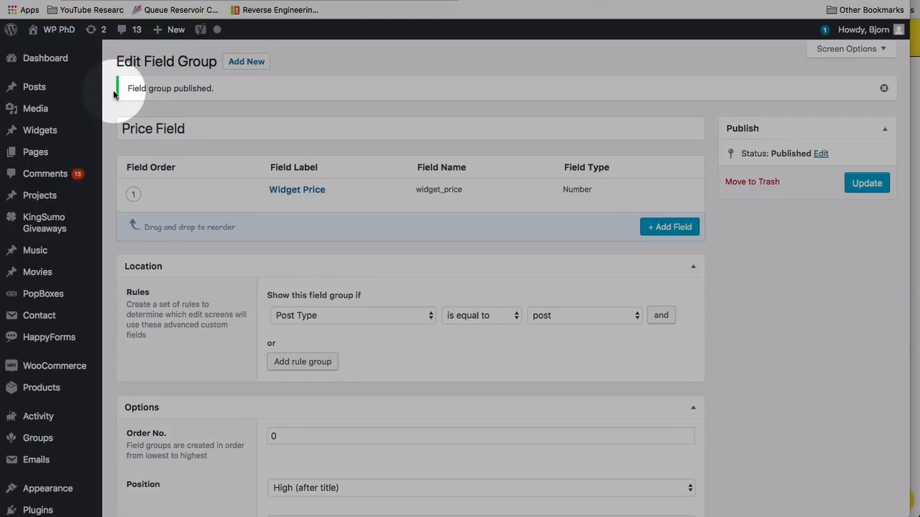
# - Start a new post in a new browser tab and enter 300 as its Widget Price
pyautogui.moveTo(80, 92)
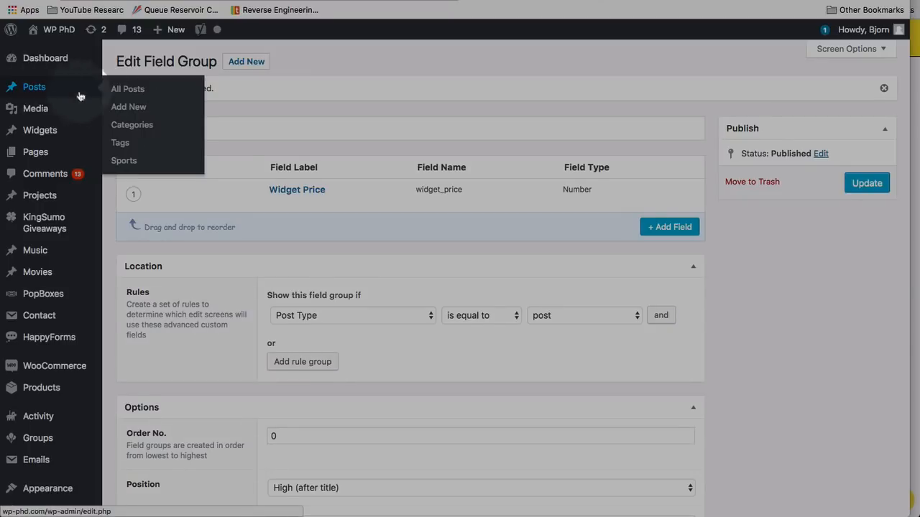
pyautogui.click(125, 107)
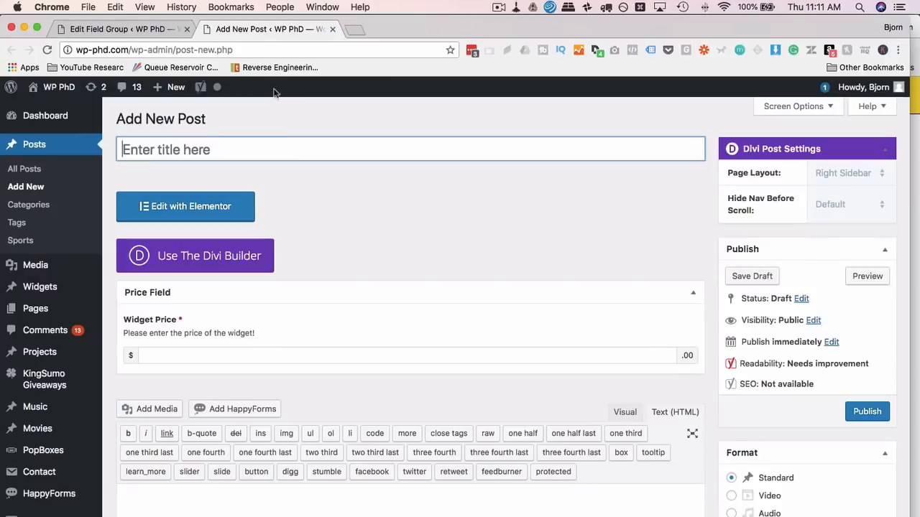
pyautogui.scroll(-3, 322, 297)
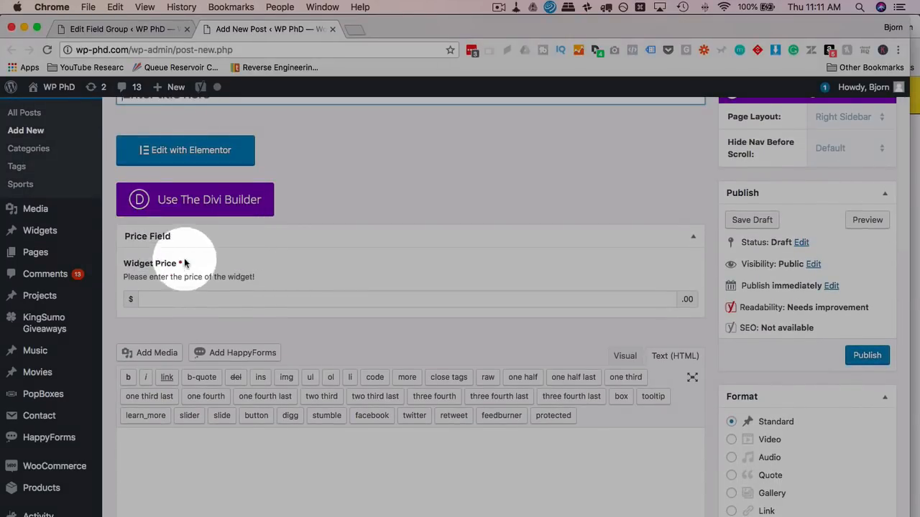
pyautogui.doubleClick(130, 299)
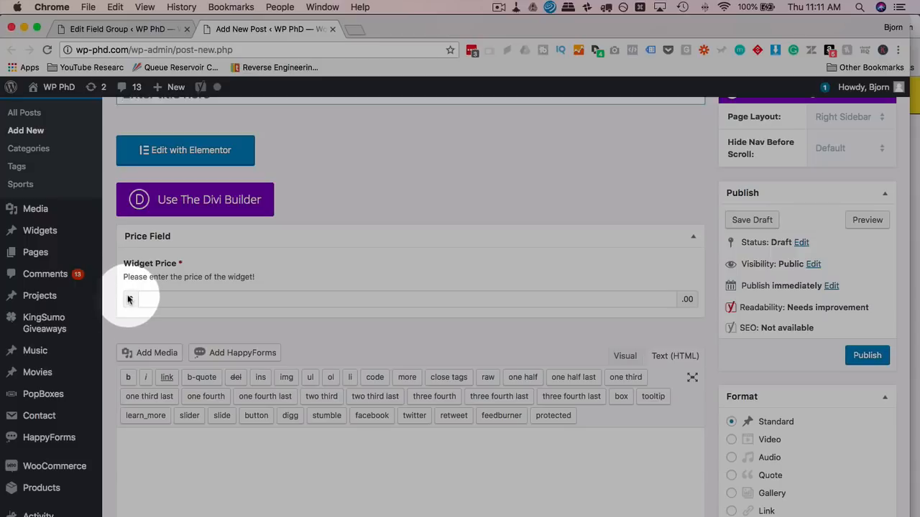
pyautogui.doubleClick(687, 299)
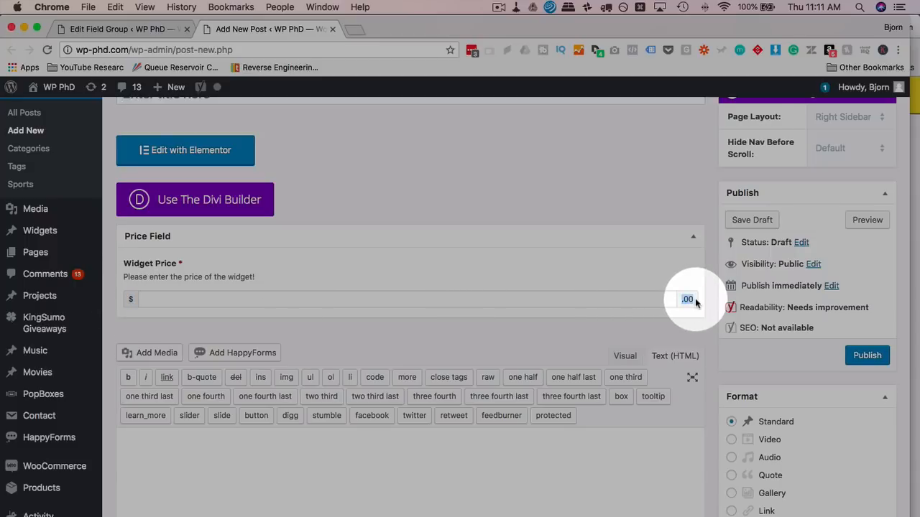
pyautogui.click(567, 304)
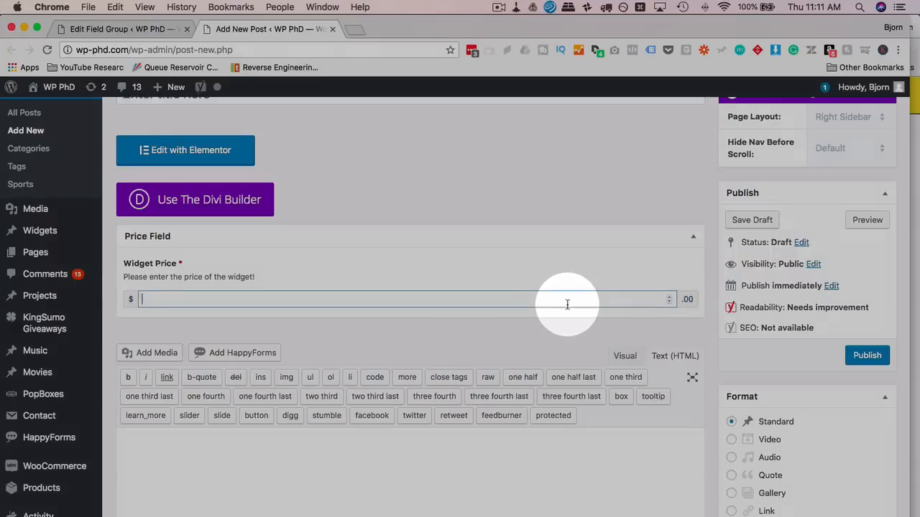
pyautogui.write('300')
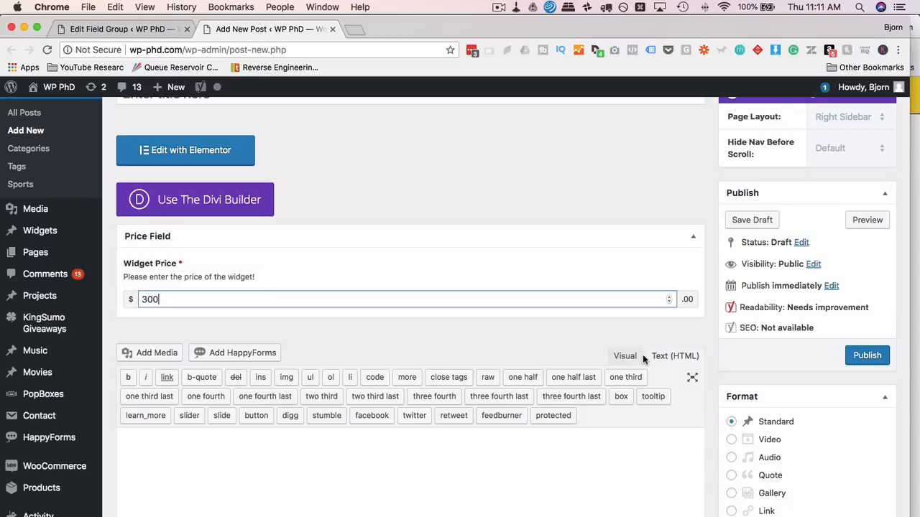
# - Title the post "Red Widgets" and write "These are my red widgets." as its content
pyautogui.scroll(2, 642, 355)
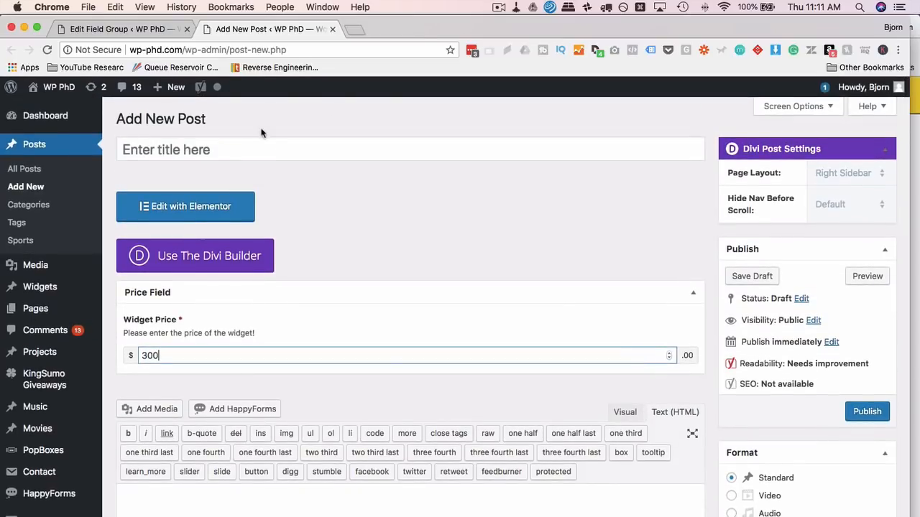
pyautogui.click(256, 146)
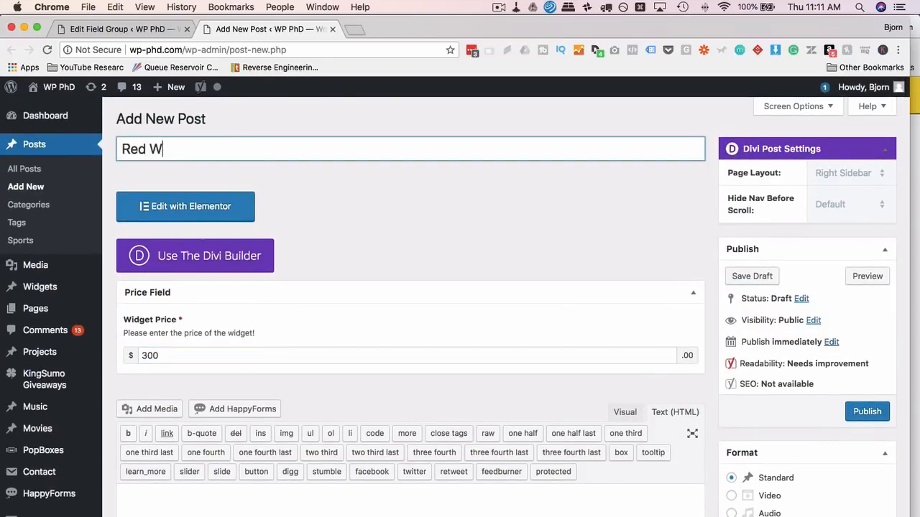
pyautogui.scroll(-4, 257, 234)
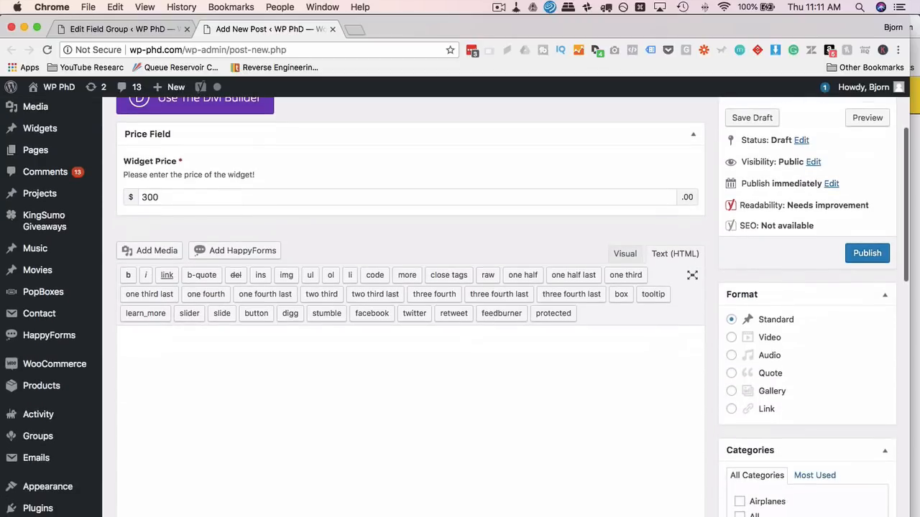
pyautogui.click(258, 343)
pyautogui.write('These are my red wid')
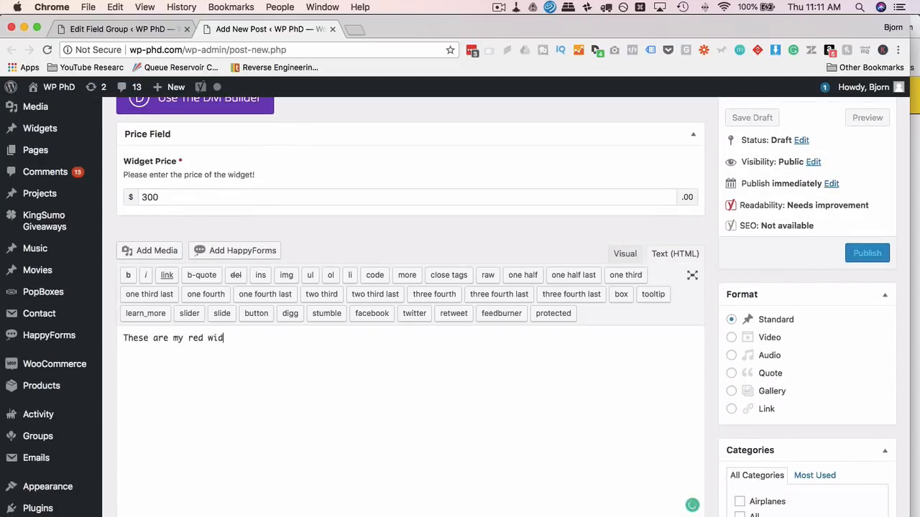
pyautogui.write('gets')
pyautogui.press('BackSpace')
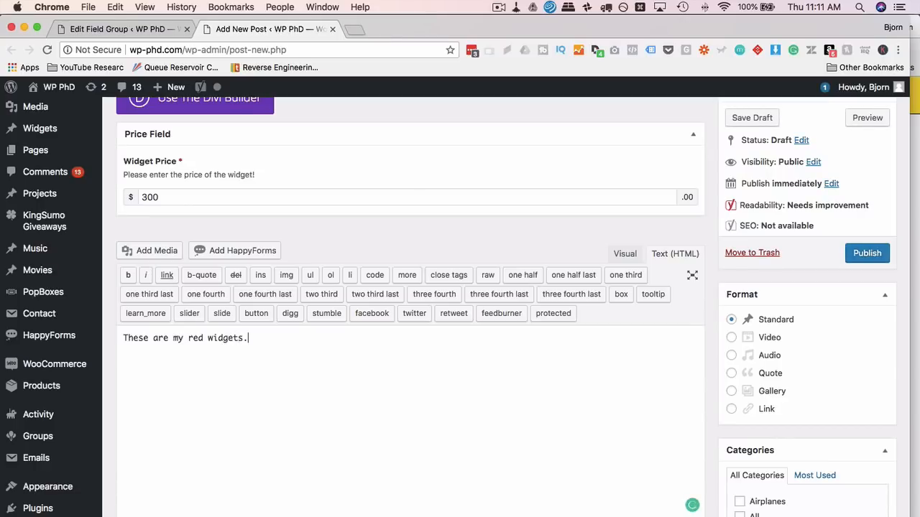
pyautogui.write('.')
# - Publish the Red Widgets post and view its permalink page in a new browser tab
pyautogui.click(859, 253)
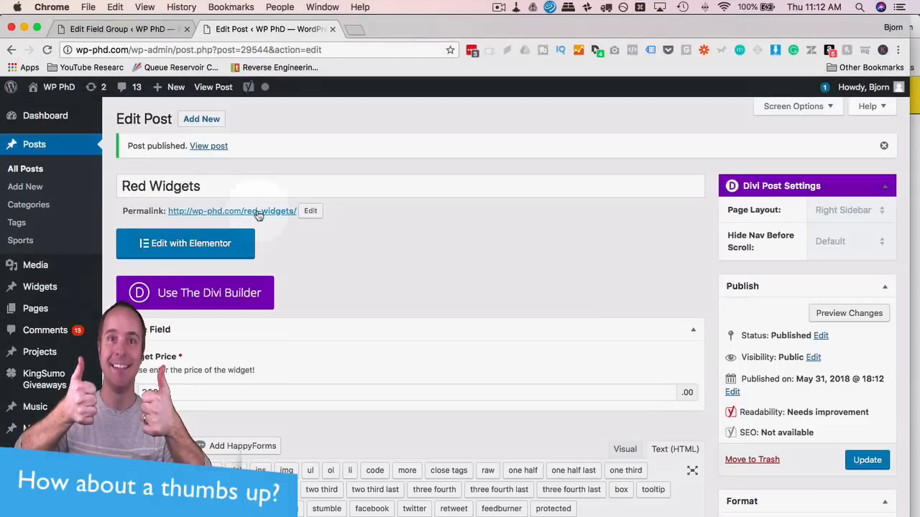
pyautogui.keyDown('super'); pyautogui.click(259, 213); pyautogui.keyUp('super')
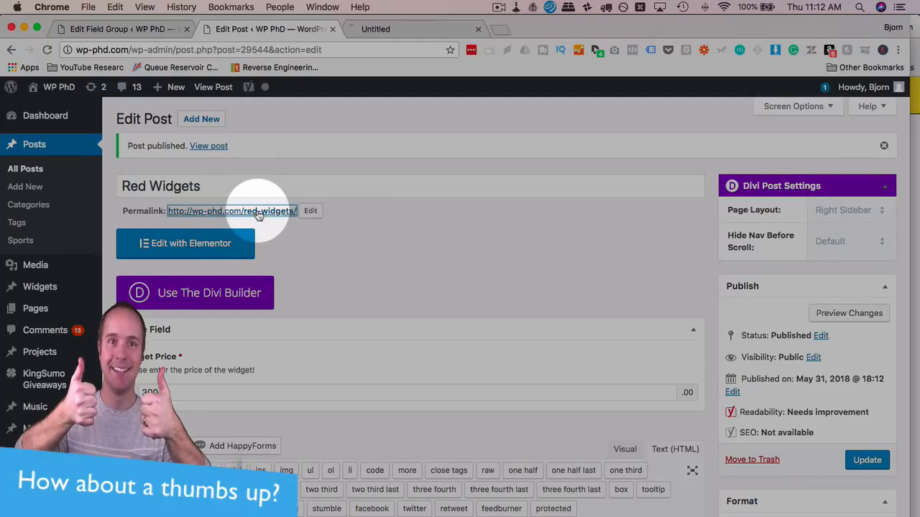
pyautogui.click(423, 26)
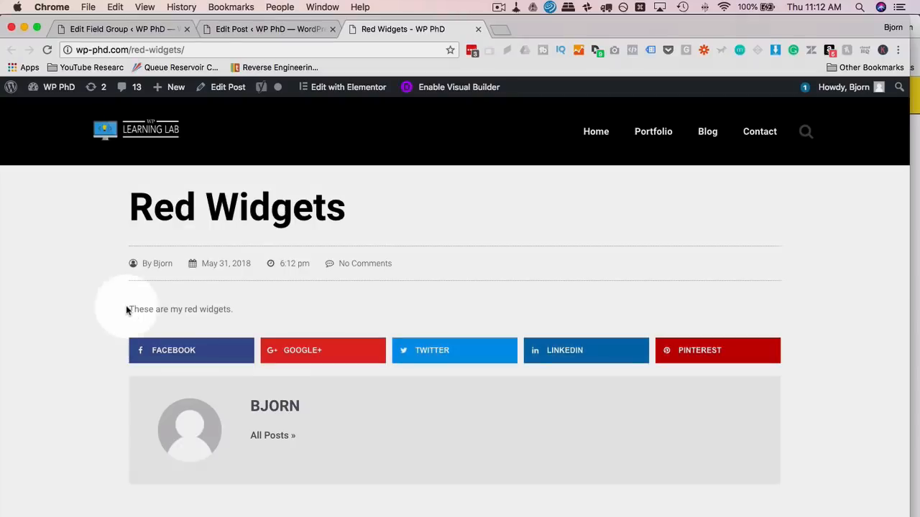
pyautogui.moveTo(126, 307); pyautogui.dragTo(259, 311)
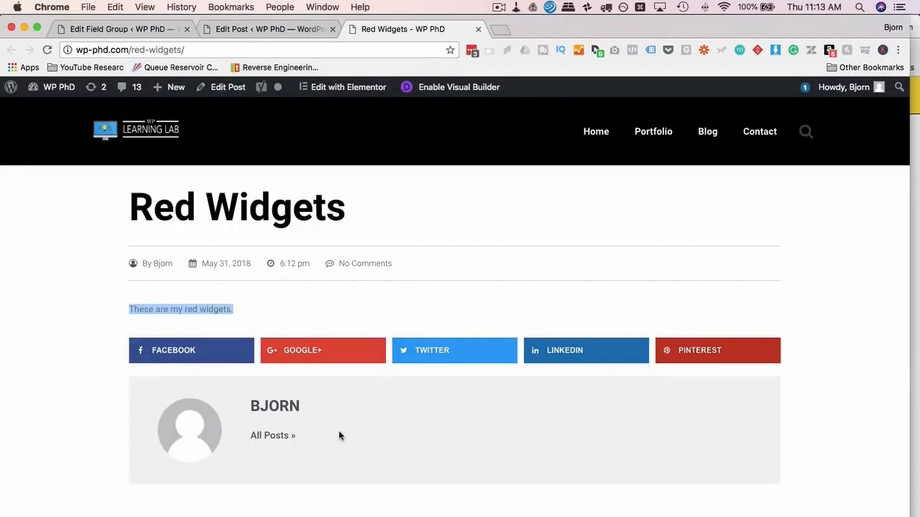
pyautogui.click(408, 290)
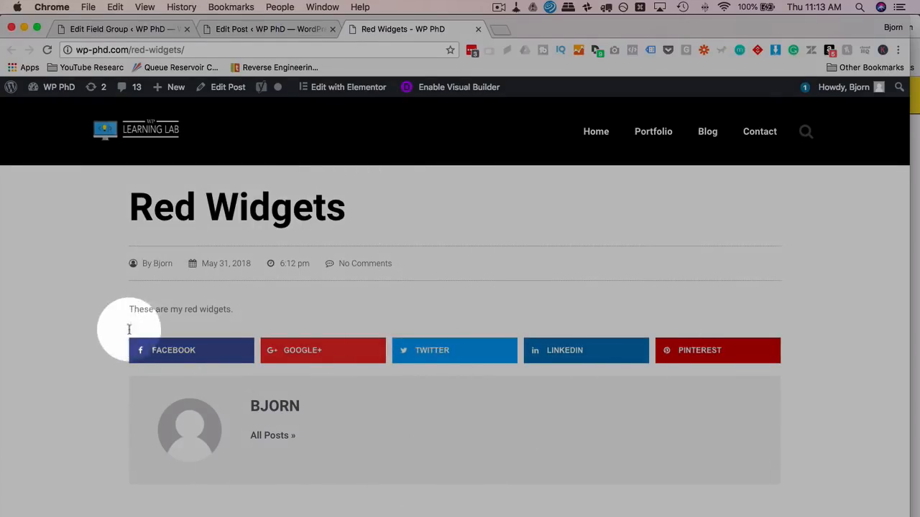
# - Open the Post Demo single template from the Elementor templates list for editing with Elementor
pyautogui.click(125, 30)
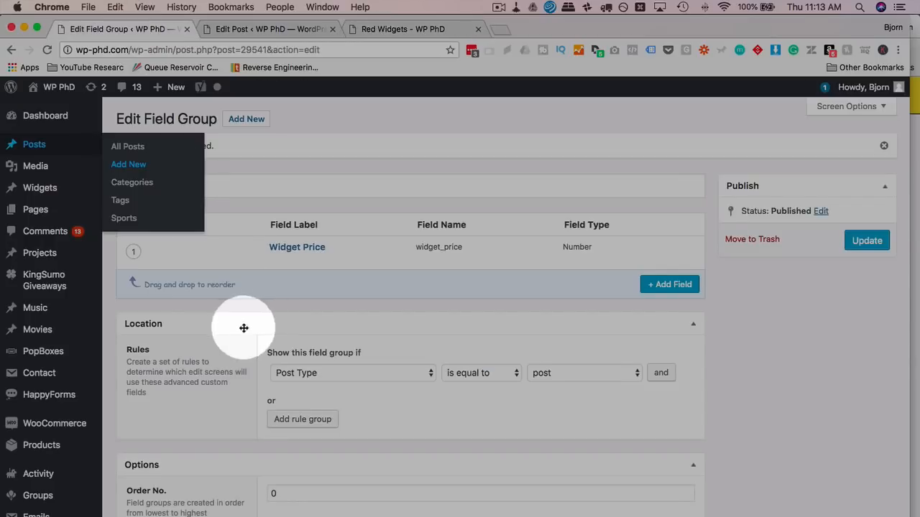
pyautogui.scroll(-8, 72, 331)
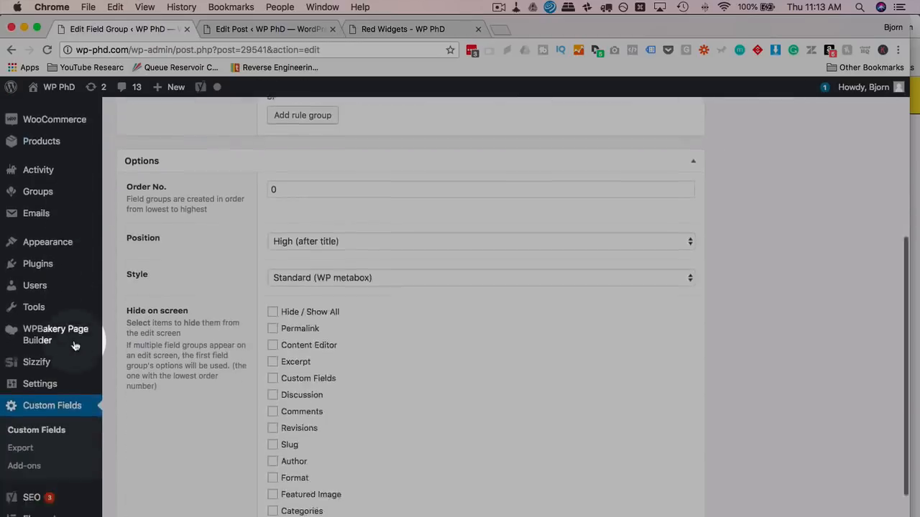
pyautogui.moveTo(61, 371)
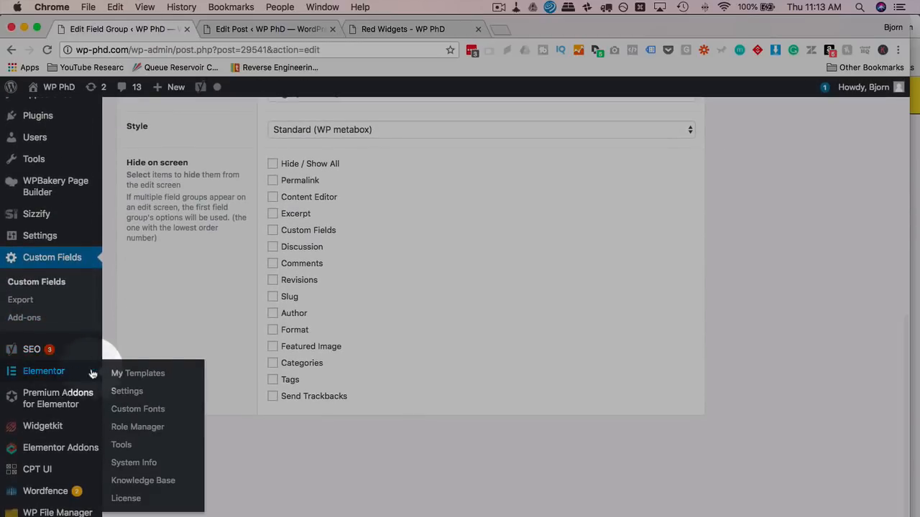
pyautogui.click(137, 374)
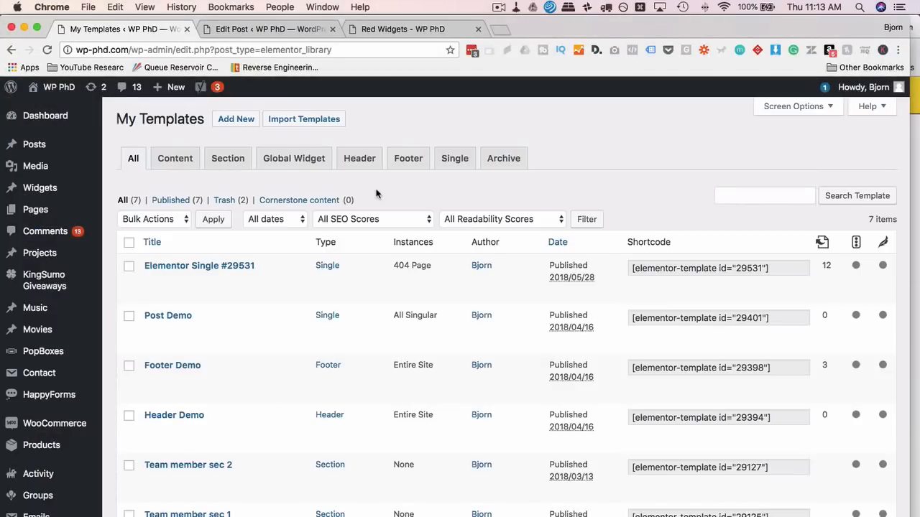
pyautogui.moveTo(230, 330)
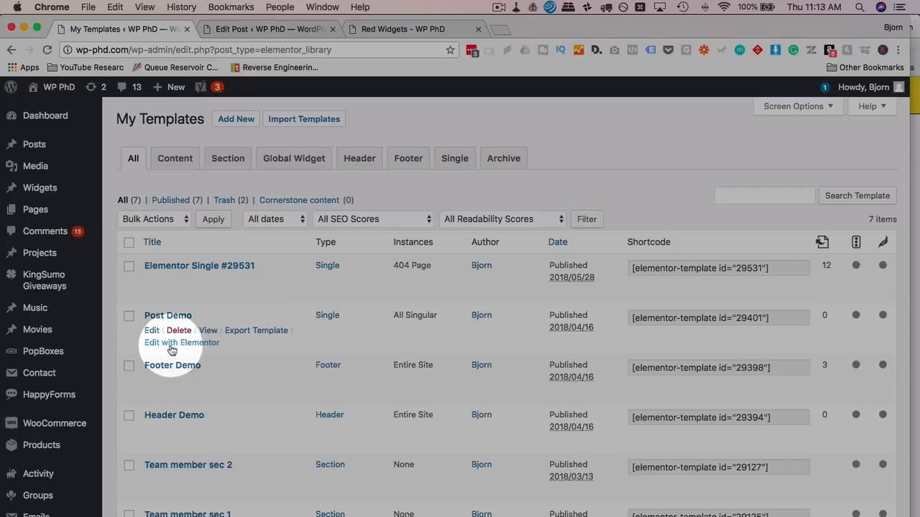
pyautogui.click(173, 346)
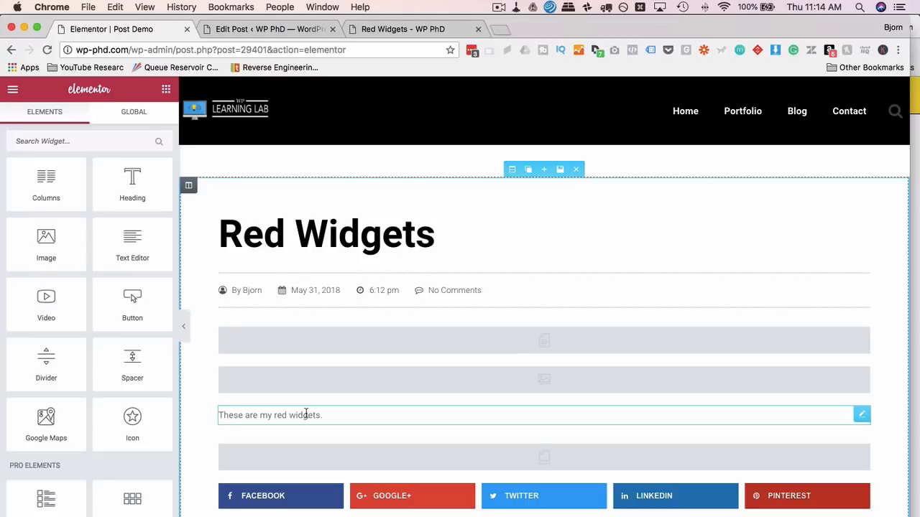
# - Add a Heading widget directly beneath the post info row and set its title to "Price:"
pyautogui.scroll(-3, 146, 365)
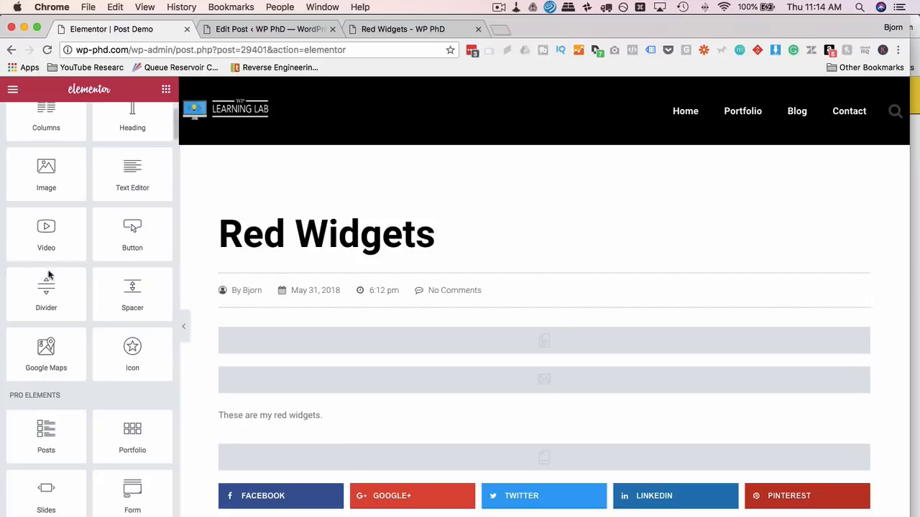
pyautogui.moveTo(132, 181); pyautogui.dragTo(298, 324)
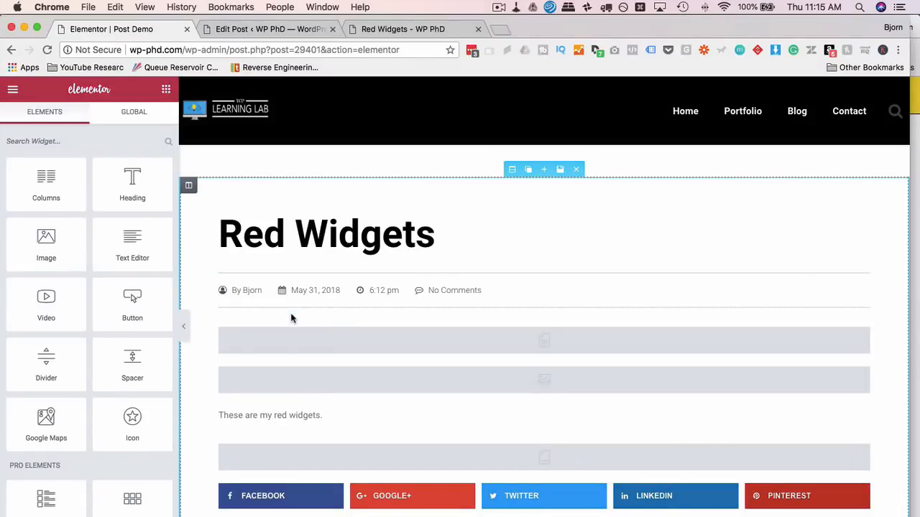
pyautogui.moveTo(127, 179); pyautogui.dragTo(362, 332)
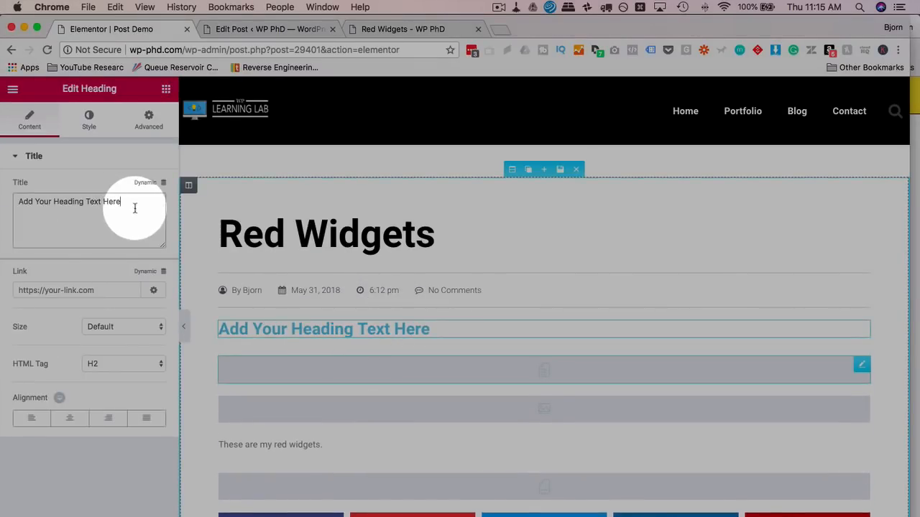
pyautogui.moveTo(134, 205); pyautogui.dragTo(19, 204)
pyautogui.write('Price:')
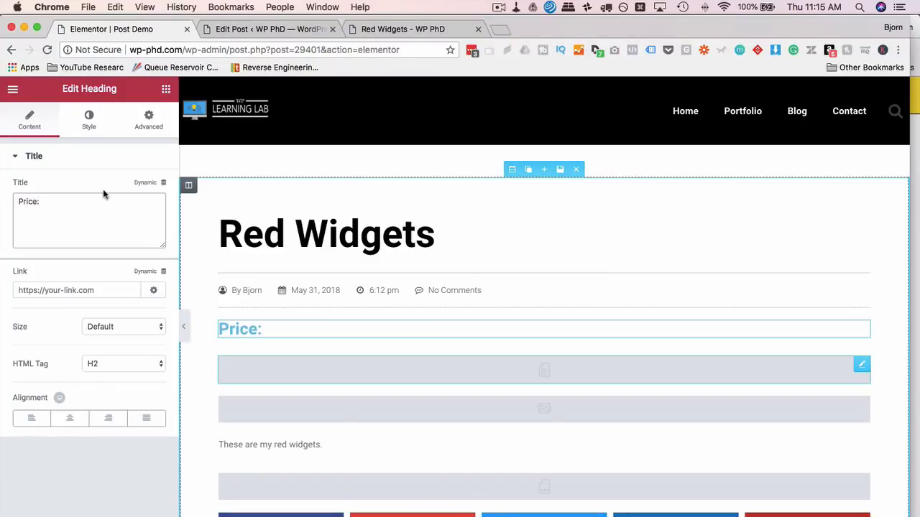
# - Set the text colour of the "Price:" heading to black
pyautogui.click(88, 119)
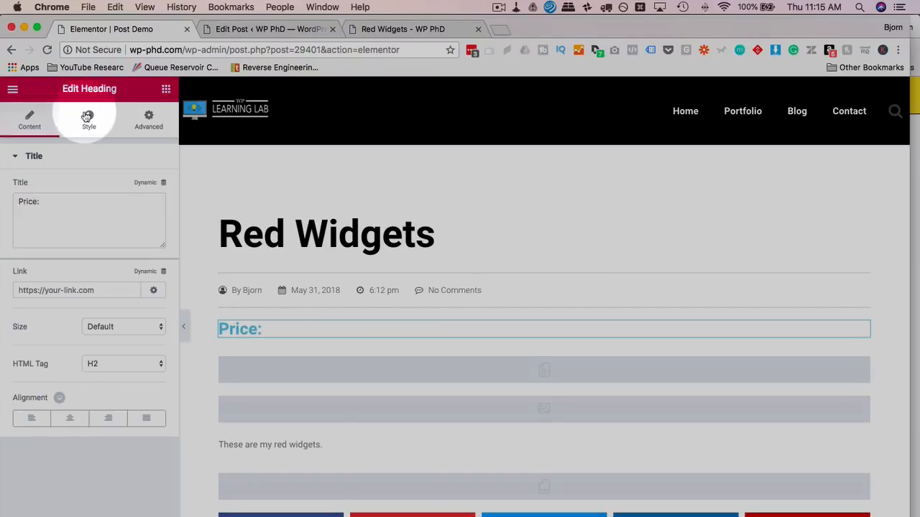
pyautogui.click(150, 187)
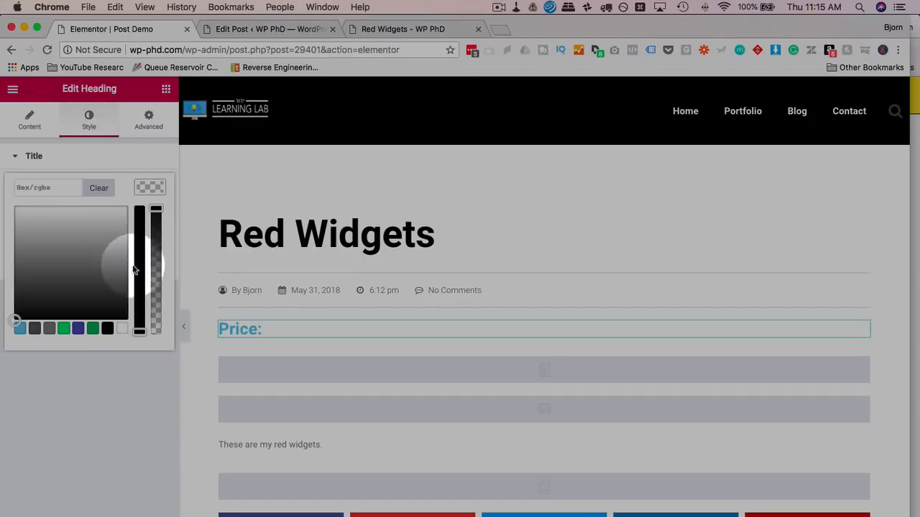
pyautogui.click(6, 329)
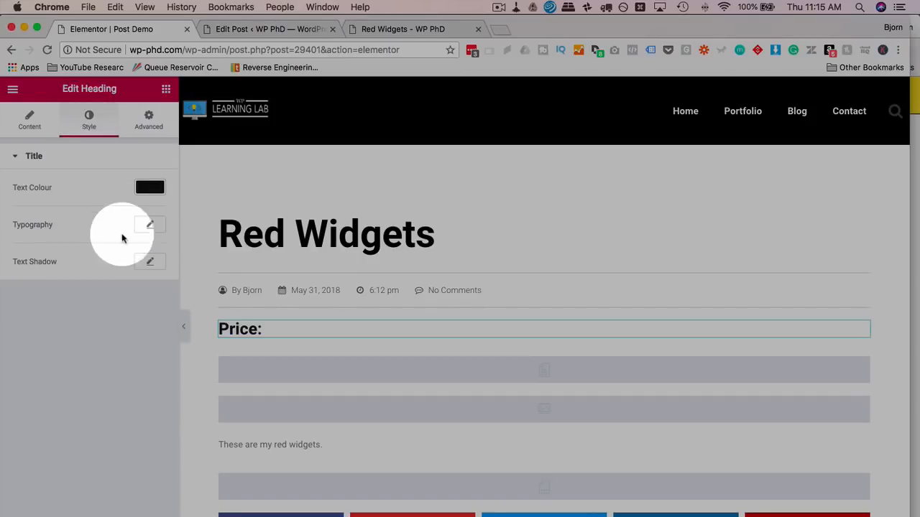
pyautogui.click(155, 155)
# - Add a second Heading widget directly below the "Price:" heading and clear its placeholder text
pyautogui.click(165, 90)
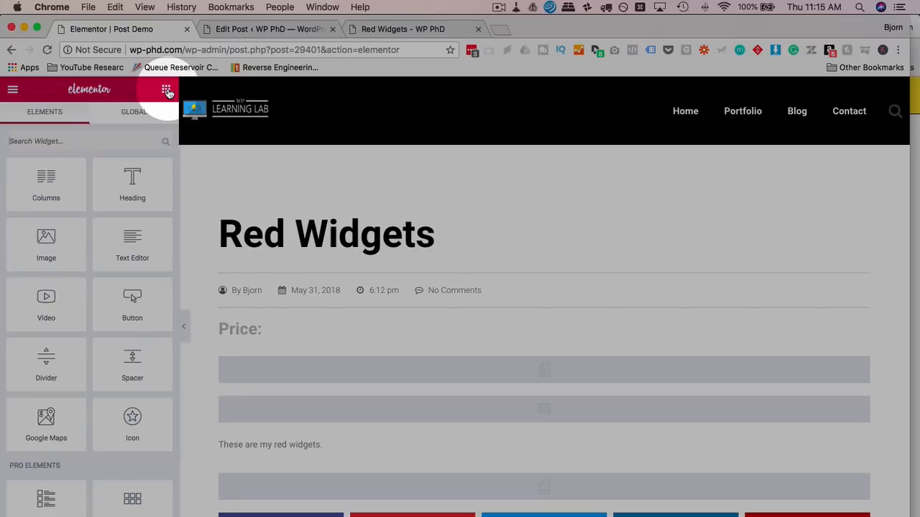
pyautogui.moveTo(129, 180); pyautogui.dragTo(277, 345)
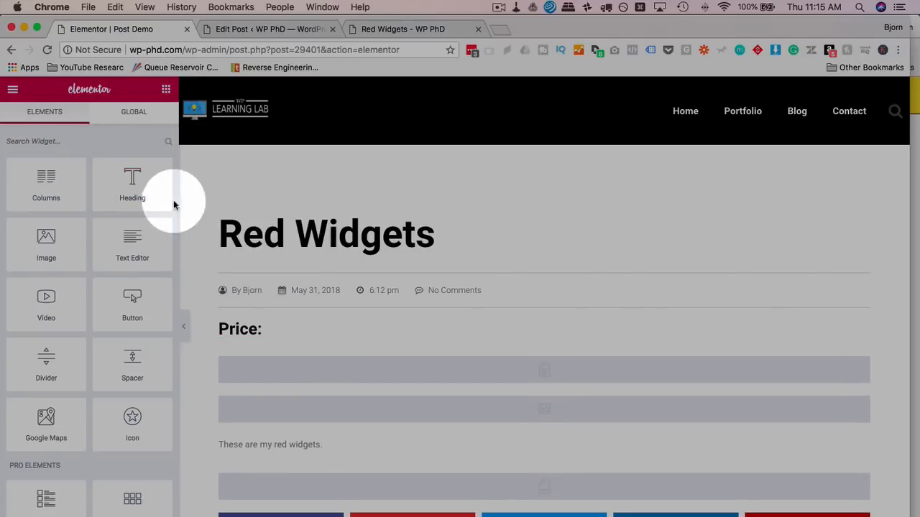
pyautogui.moveTo(151, 190); pyautogui.dragTo(267, 338)
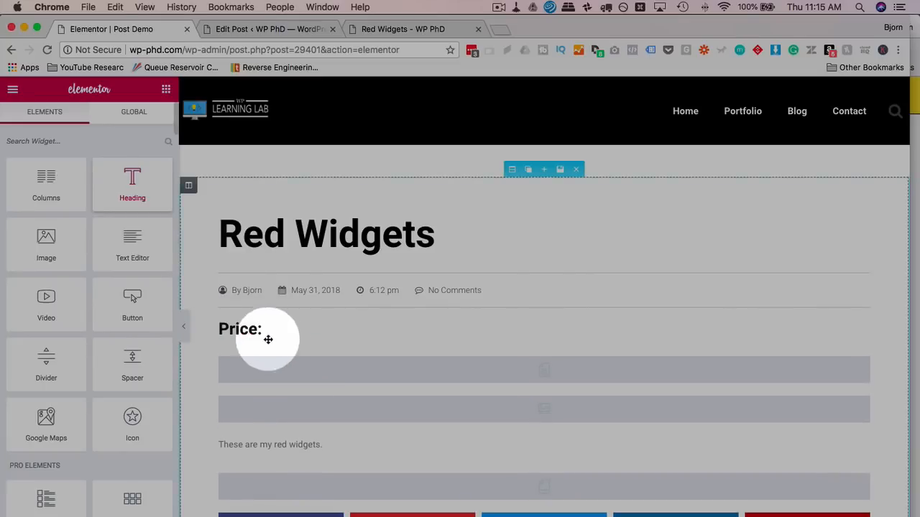
pyautogui.moveTo(132, 177); pyautogui.dragTo(322, 343)
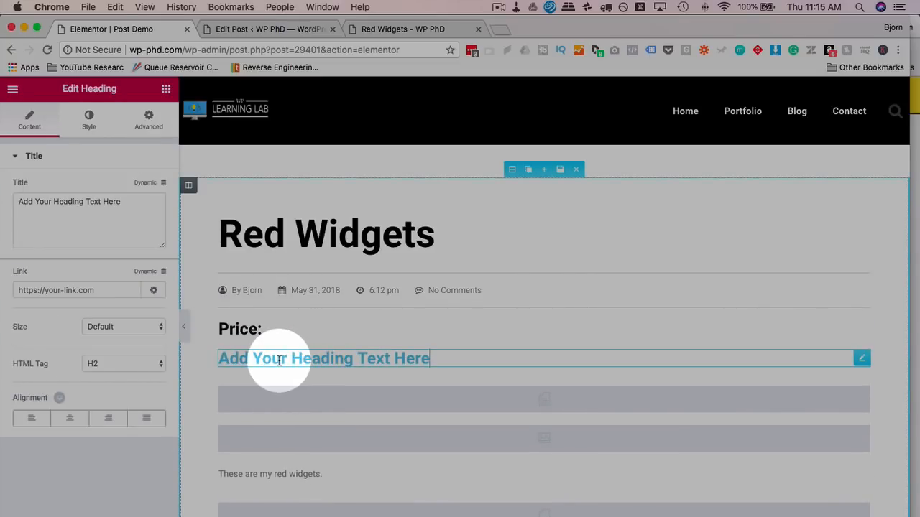
pyautogui.press('BackSpace')
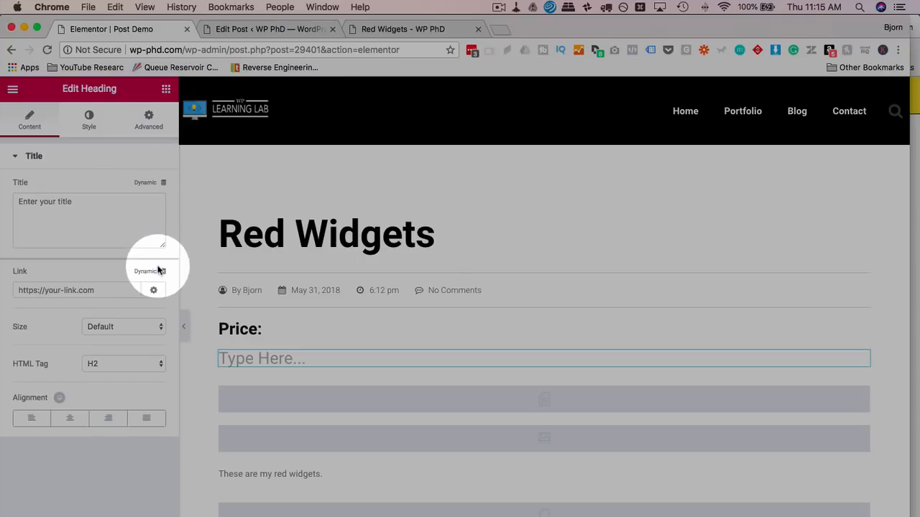
# - Make the second heading's title dynamic, using ACF Field (Beta) with Widget Price as the key
pyautogui.click(141, 184)
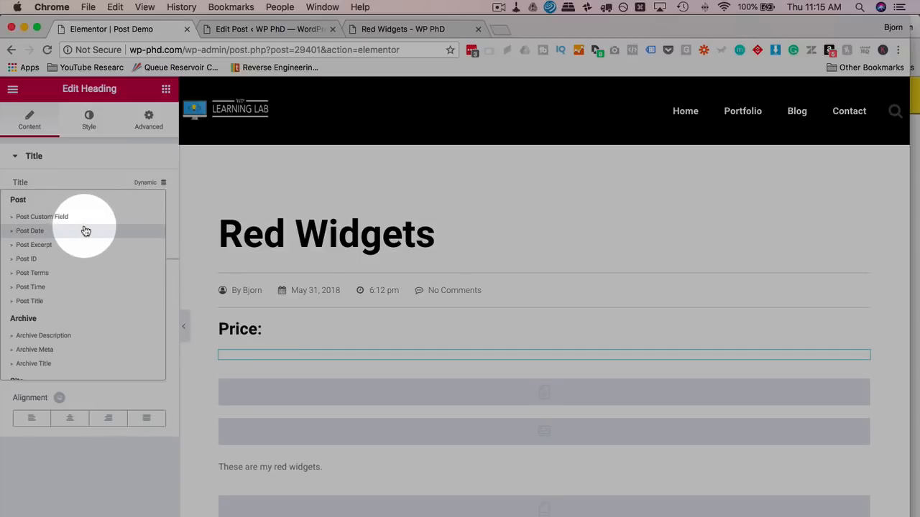
pyautogui.scroll(-5, 84, 298)
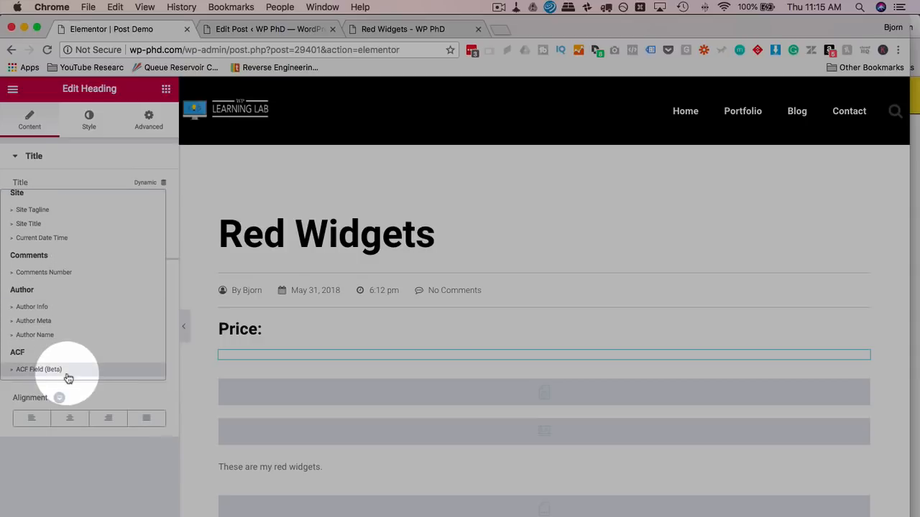
pyautogui.click(52, 369)
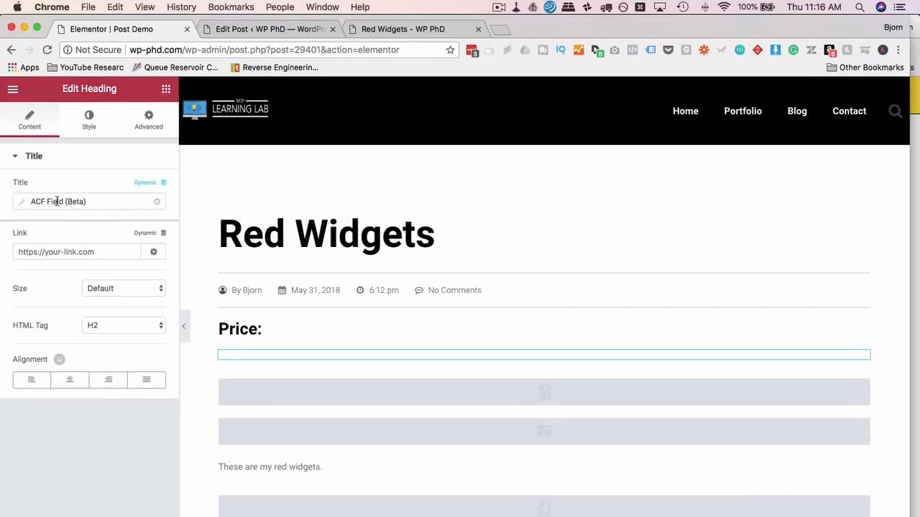
pyautogui.click(57, 201)
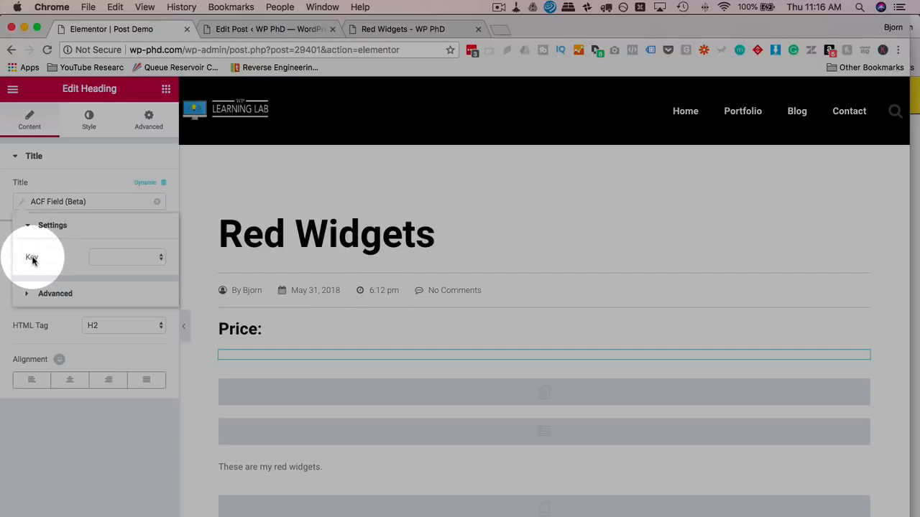
pyautogui.doubleClick(32, 258)
pyautogui.click(160, 258)
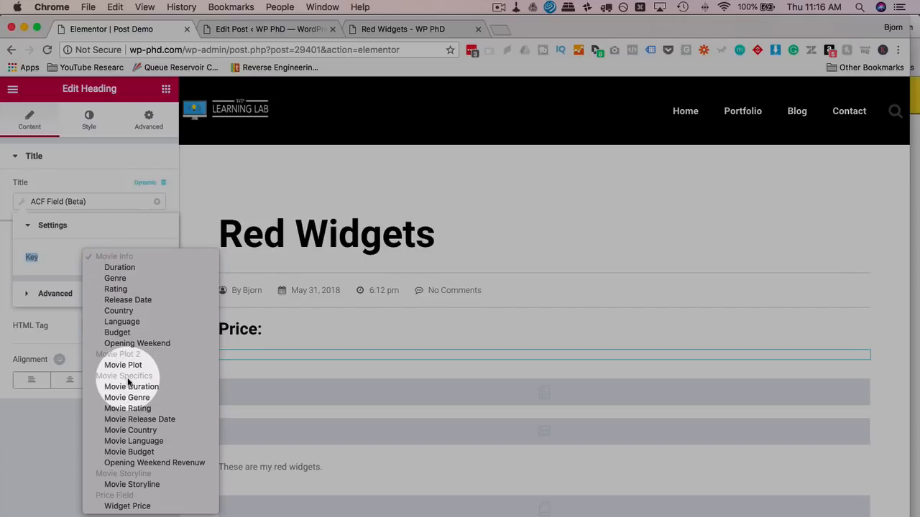
pyautogui.click(137, 508)
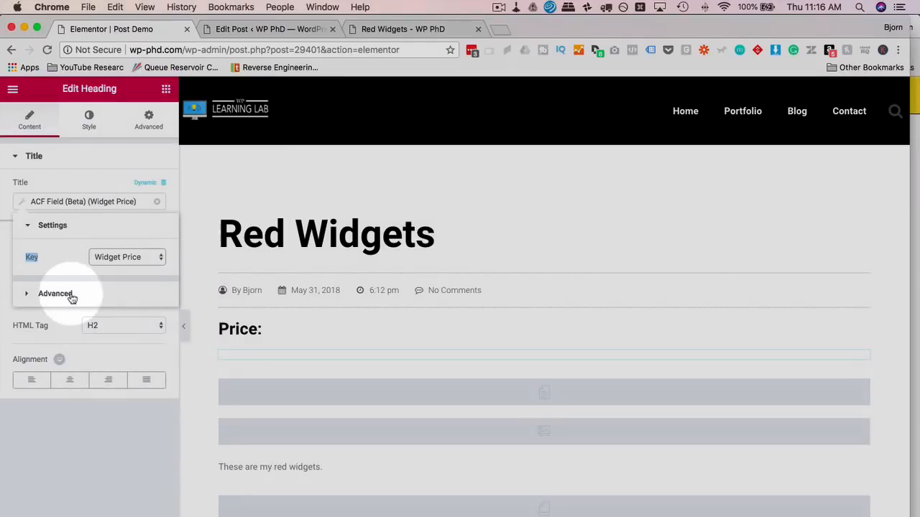
# - Place a "$" before the heading's dynamic Widget Price value and update the template
pyautogui.click(60, 295)
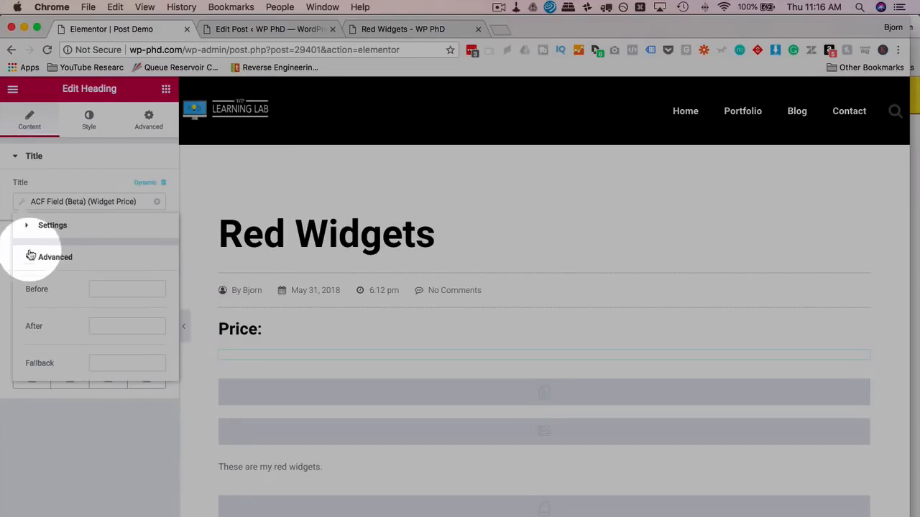
pyautogui.click(27, 259)
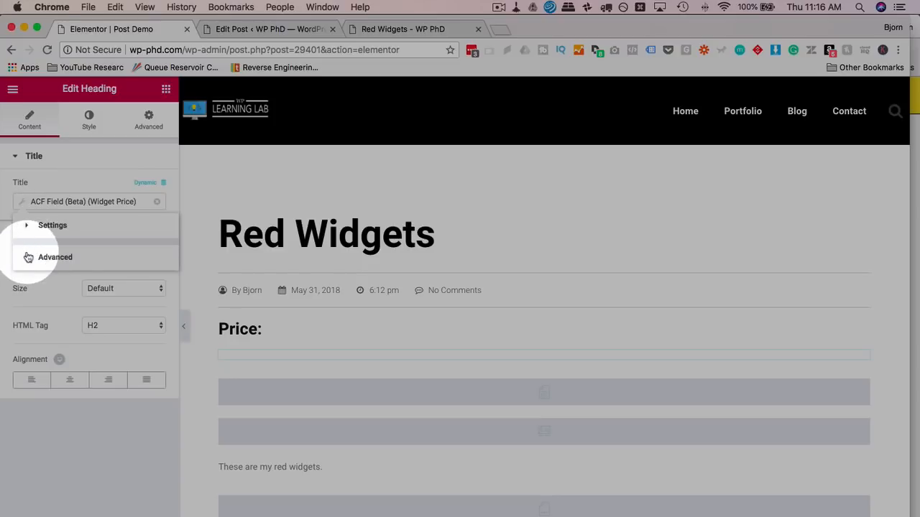
pyautogui.click(28, 259)
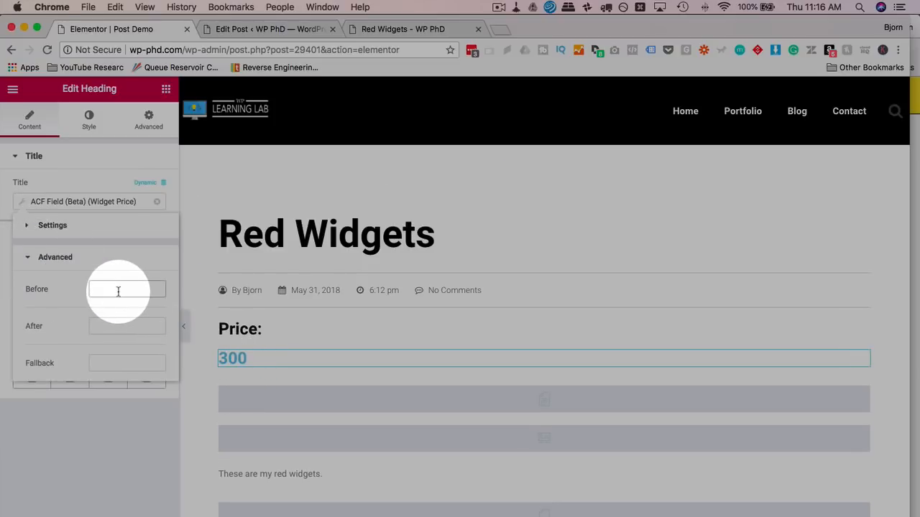
pyautogui.write('$')
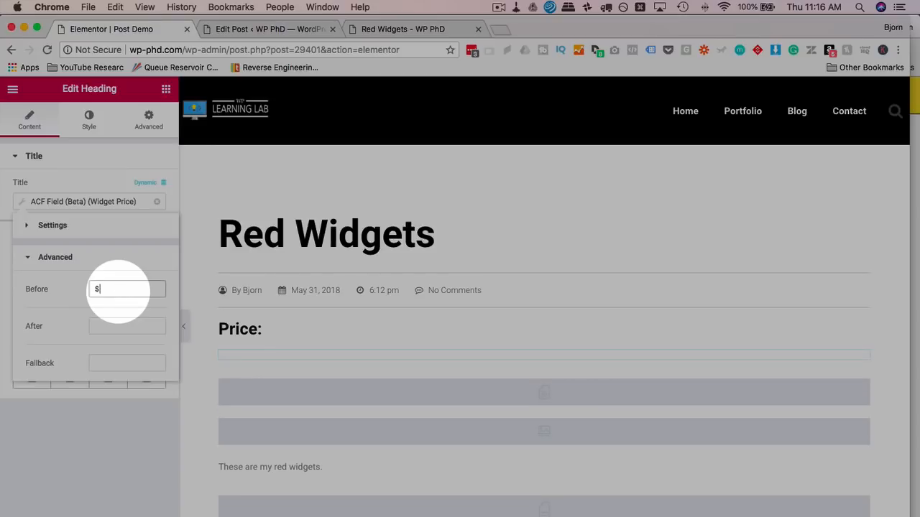
pyautogui.click(147, 450)
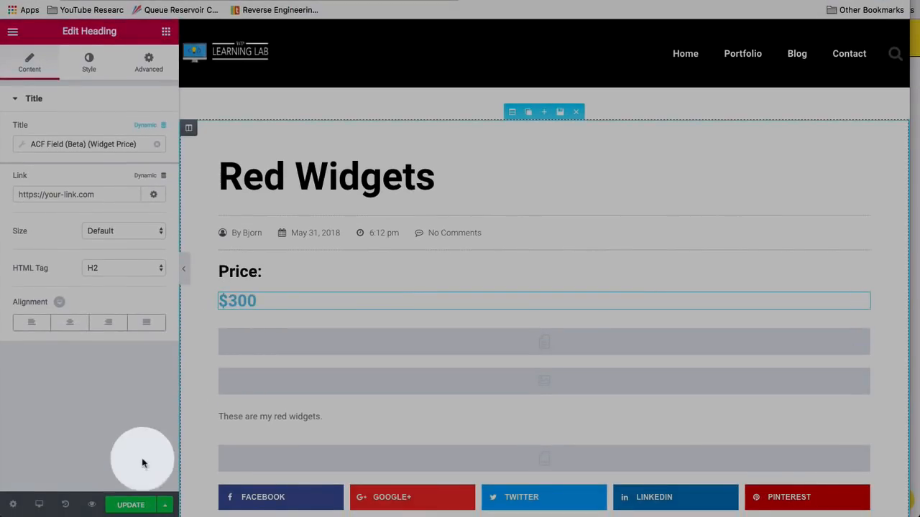
pyautogui.click(130, 506)
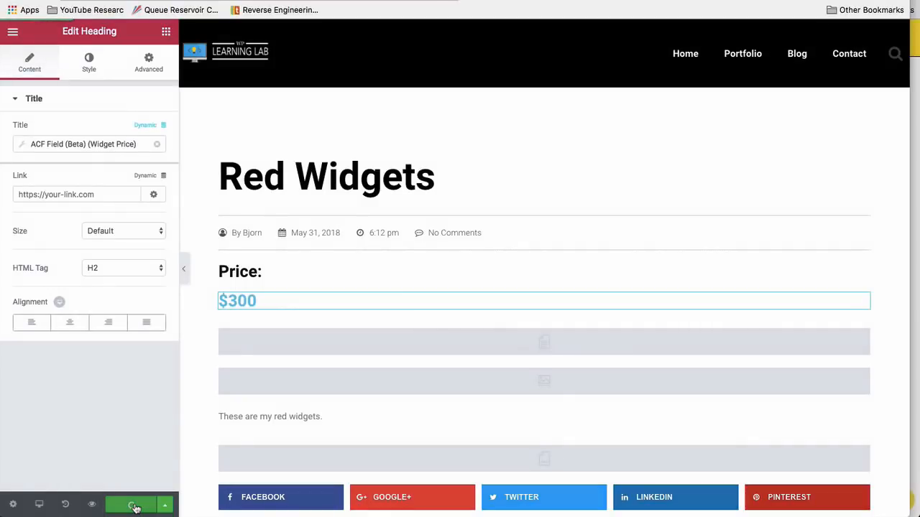
# - Open the layout settings of the section holding the post content and look over the lower part of the template
pyautogui.click(245, 270)
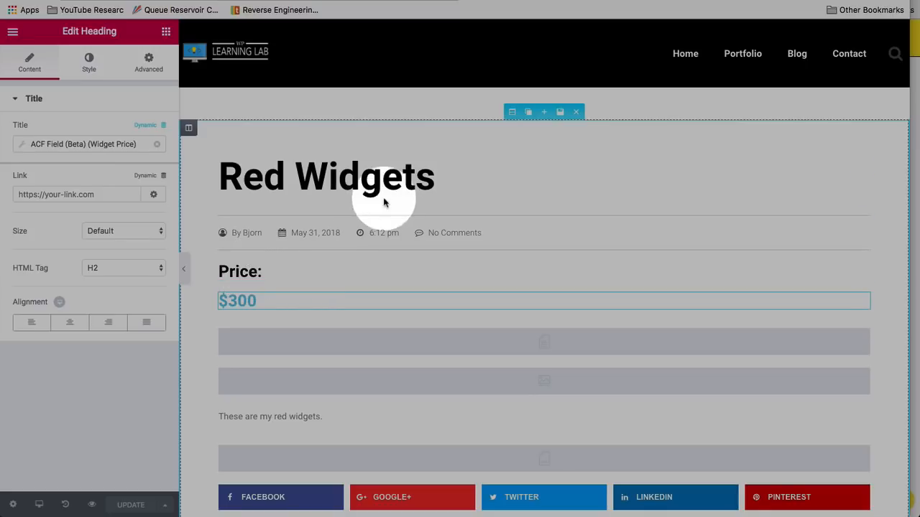
pyautogui.click(387, 341)
pyautogui.click(509, 112)
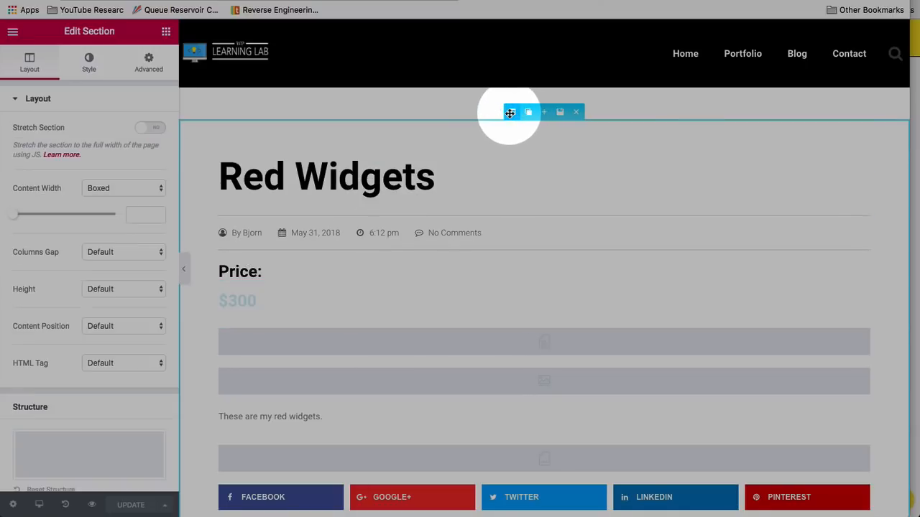
pyautogui.scroll(-5, 505, 339)
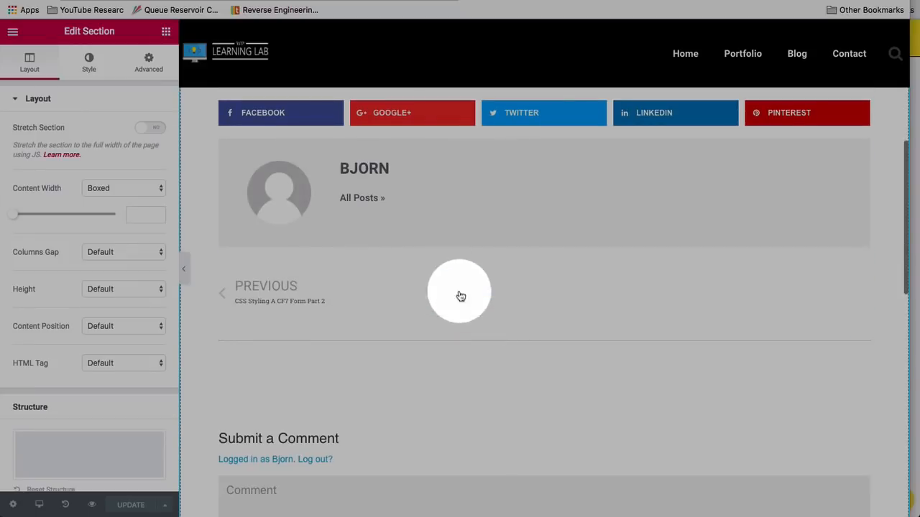
# - Add a new section with five equal columns at the end of the template, below the comment form
pyautogui.scroll(-5, 432, 466)
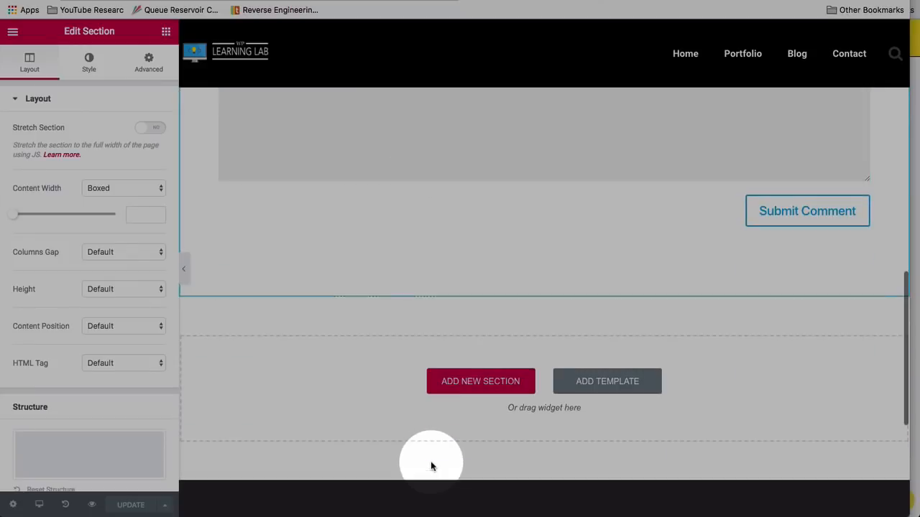
pyautogui.click(467, 382)
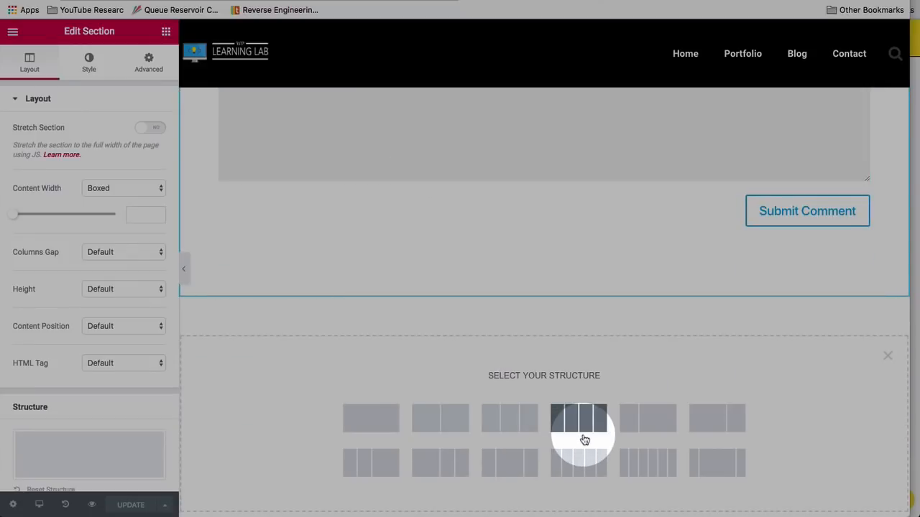
pyautogui.click(565, 467)
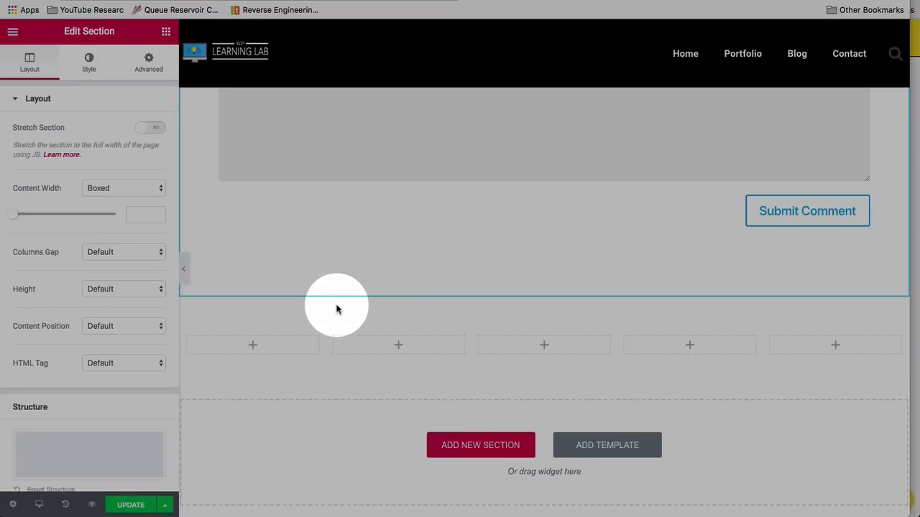
# - Move the "Price:" heading from the post content into the first column of the new five-column section
pyautogui.scroll(5, 337, 311)
pyautogui.scroll(8, 337, 310)
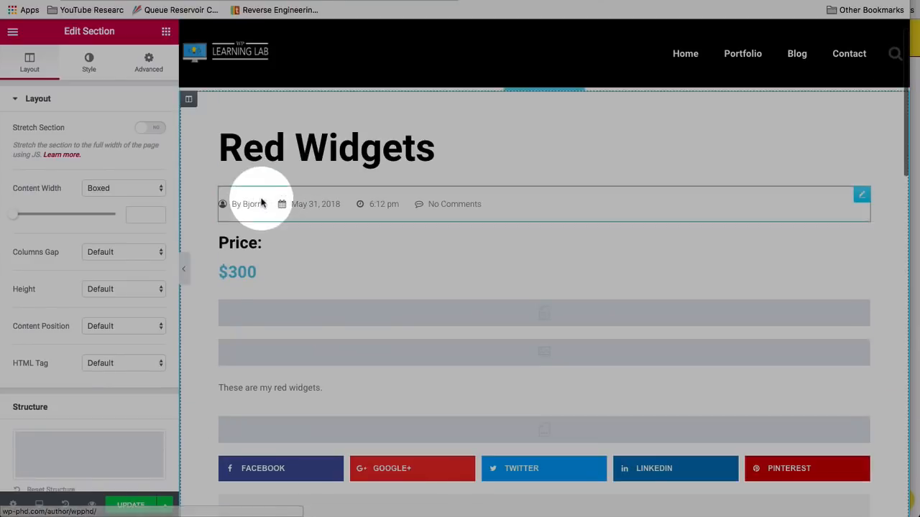
pyautogui.click(859, 242)
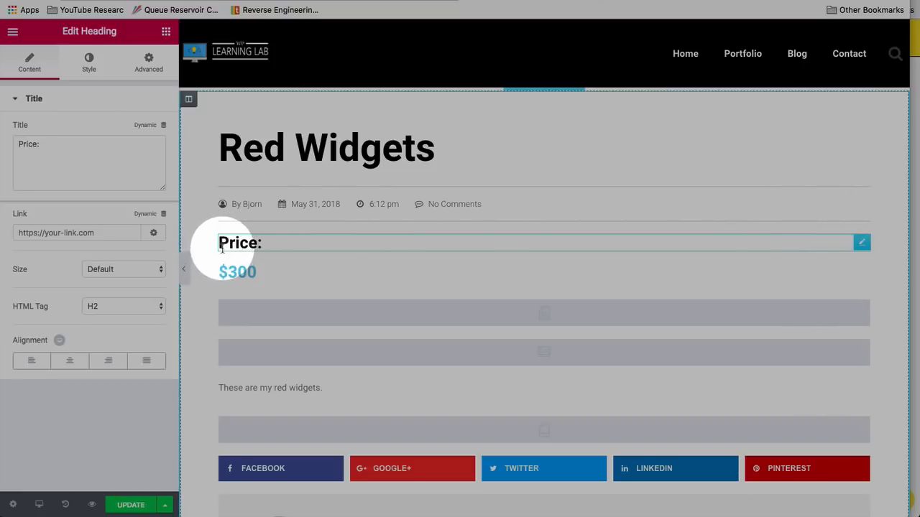
pyautogui.moveTo(860, 242); pyautogui.dragTo(253, 327)
pyautogui.scroll(-5, 854, 358)
pyautogui.scroll(-6, 429, 343)
# - Move the dynamic price heading into the third column of the five-column section and the "Price:" heading into the second column
pyautogui.scroll(10, 341, 261)
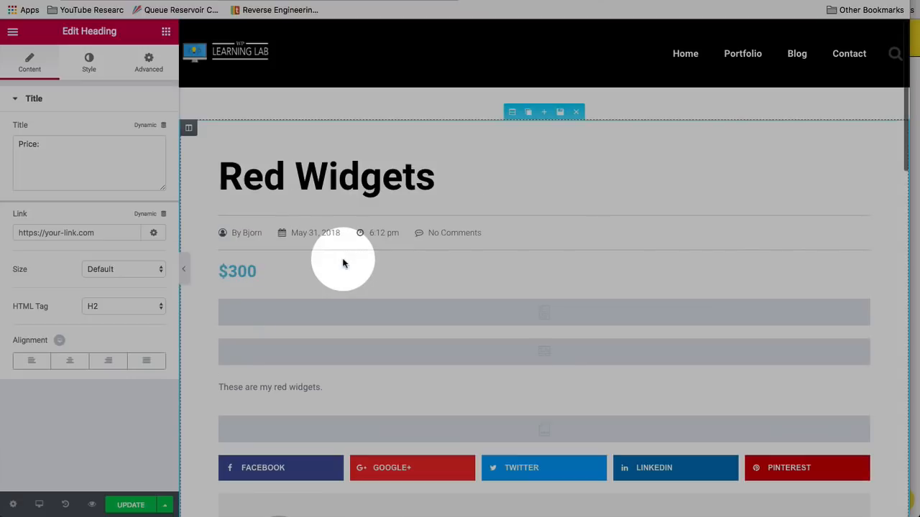
pyautogui.moveTo(856, 269); pyautogui.dragTo(495, 296)
pyautogui.scroll(-10, 856, 367)
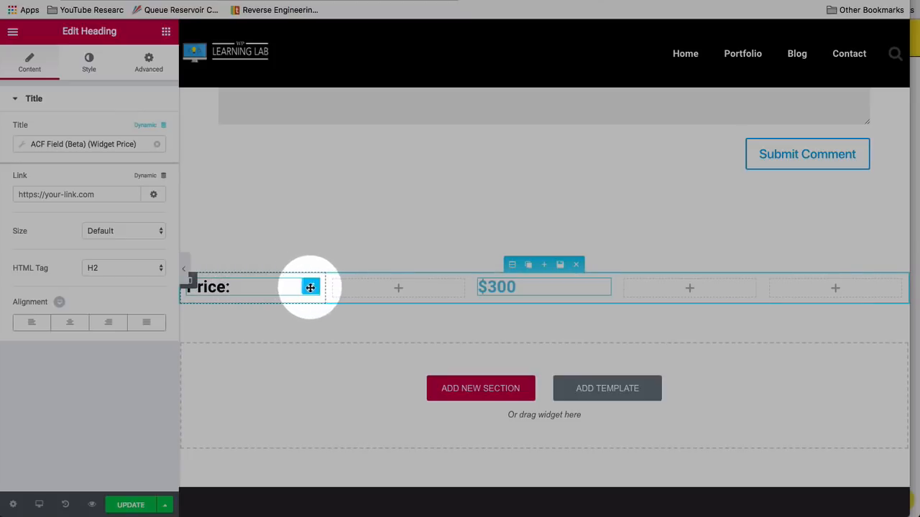
pyautogui.moveTo(312, 286); pyautogui.dragTo(421, 289)
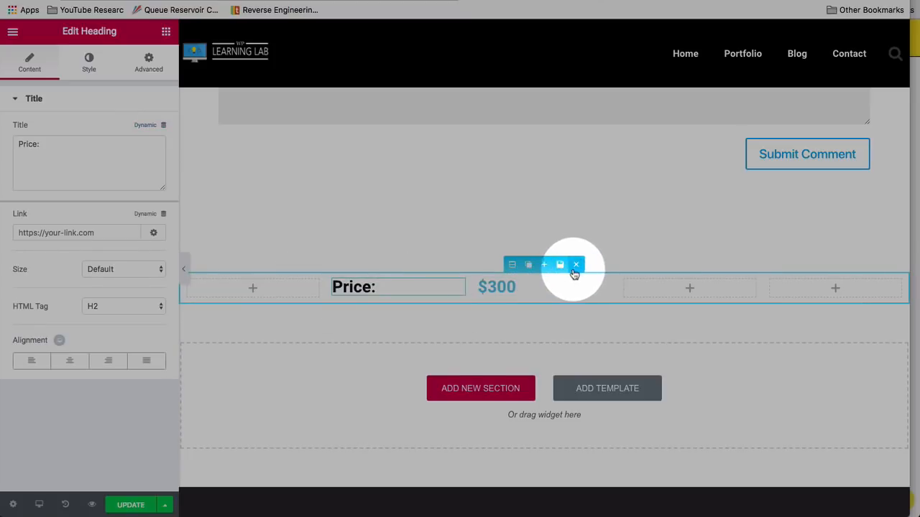
# - Move the five-column price section to the beginning of the template, above the post title section, and update the template
pyautogui.moveTo(527, 273); pyautogui.dragTo(502, 123)
pyautogui.scroll(10, 511, 199)
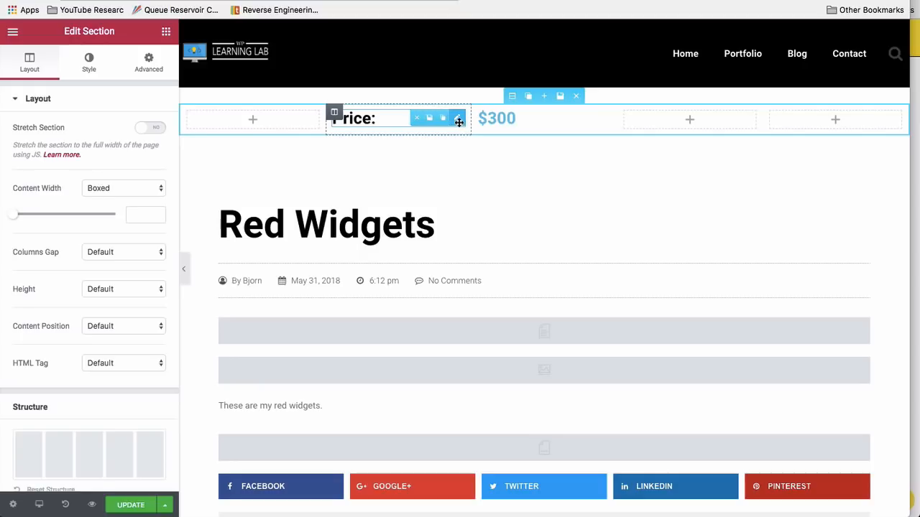
pyautogui.click(136, 508)
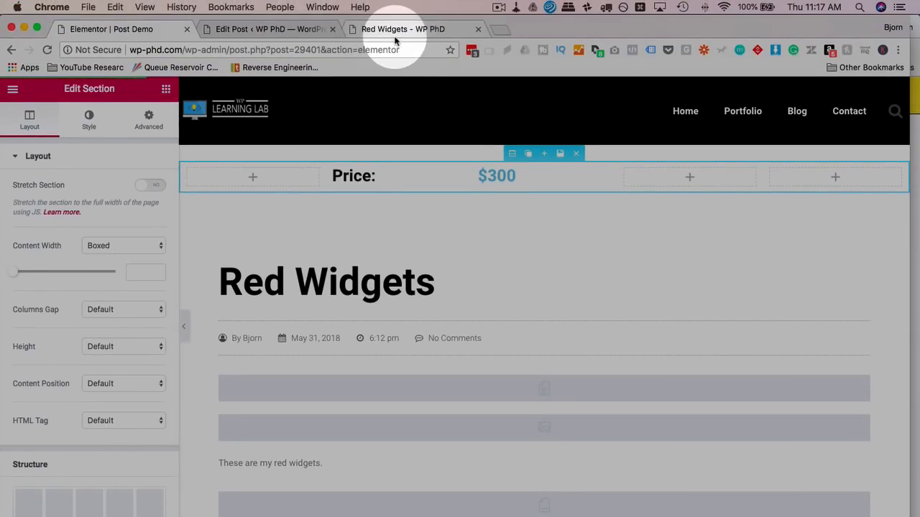
# - Reload the live Red Widgets post to check its price section, and examine the Widget Price field in the post editor
pyautogui.click(394, 37)
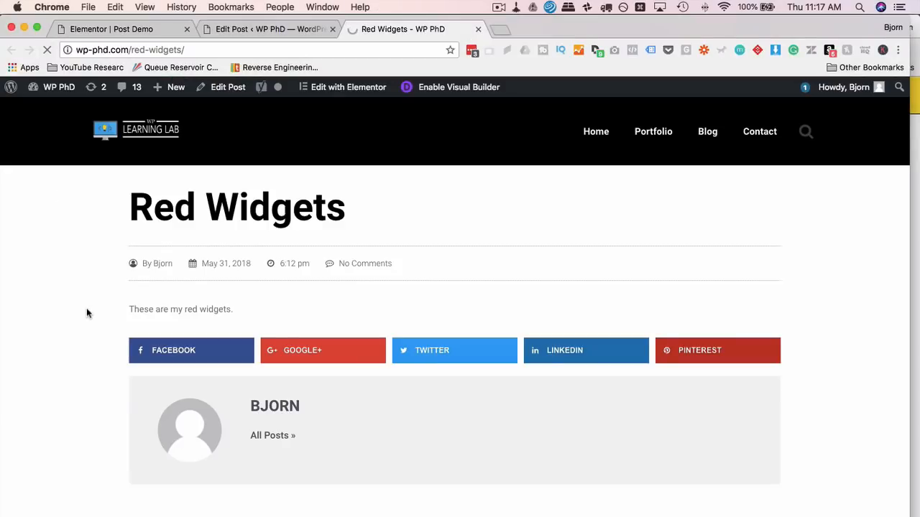
pyautogui.moveTo(252, 187); pyautogui.dragTo(225, 175)
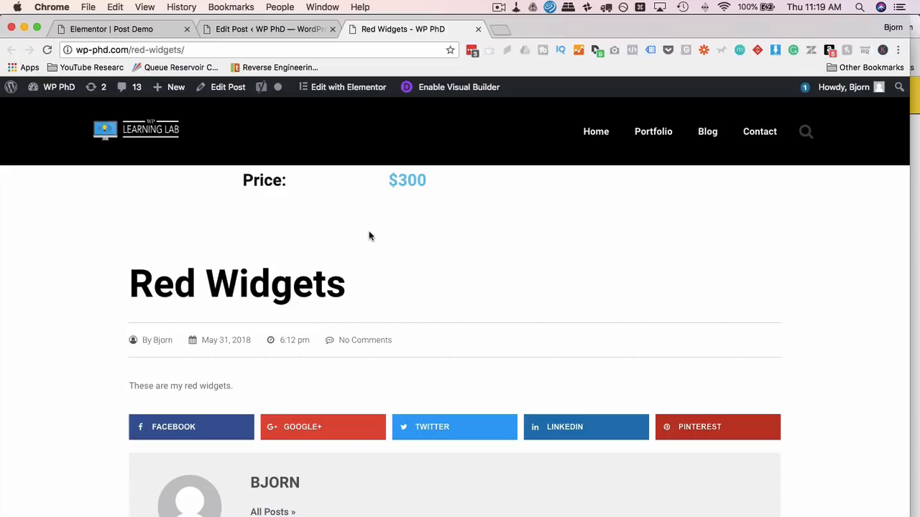
pyautogui.click(252, 30)
pyautogui.scroll(-3, 345, 271)
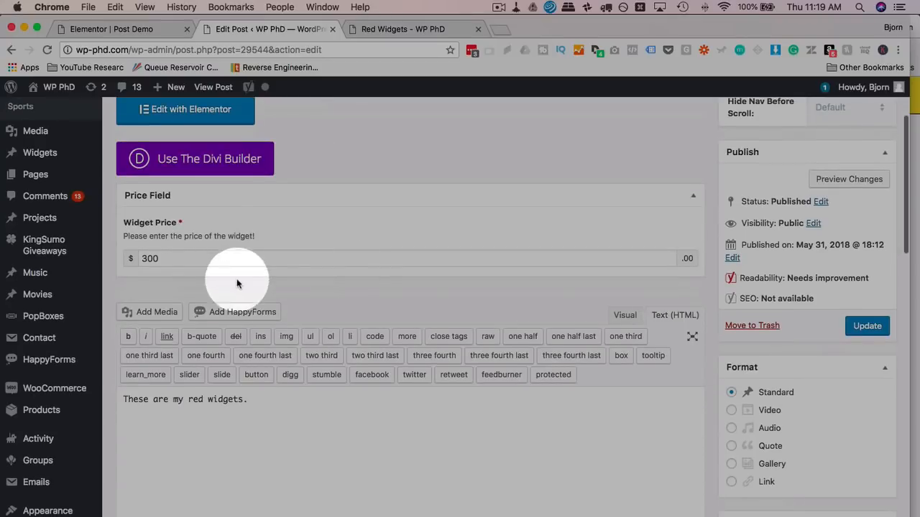
pyautogui.doubleClick(207, 259)
pyautogui.click(222, 259)
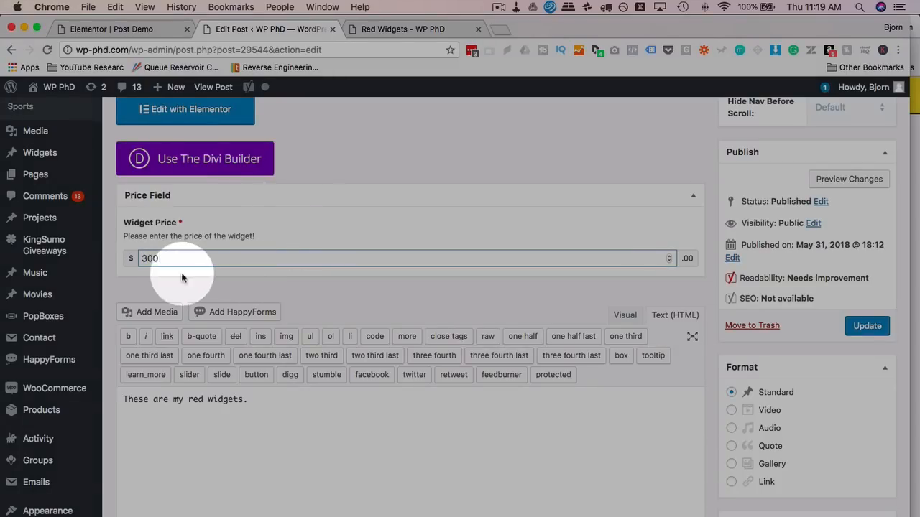
# - Compare the price on the live Red Widgets post with the post editor's fields, finishing on the live post
pyautogui.click(403, 28)
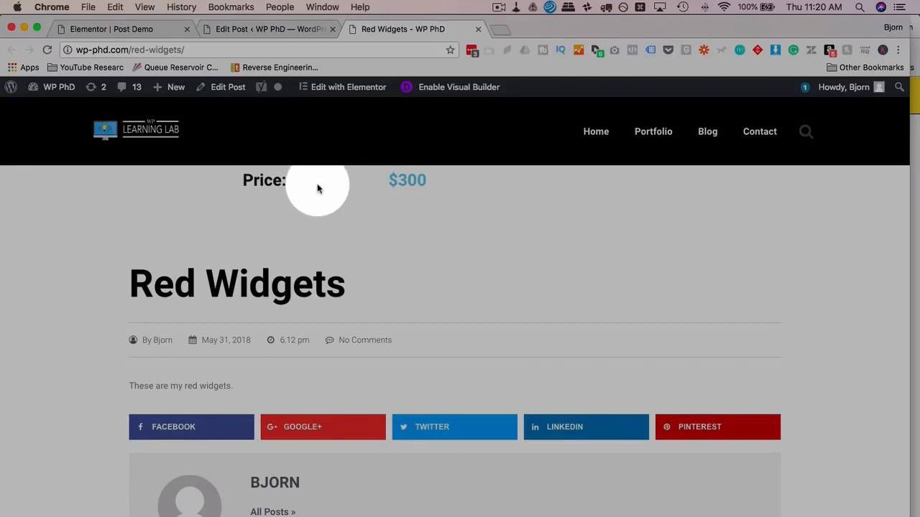
pyautogui.click(291, 29)
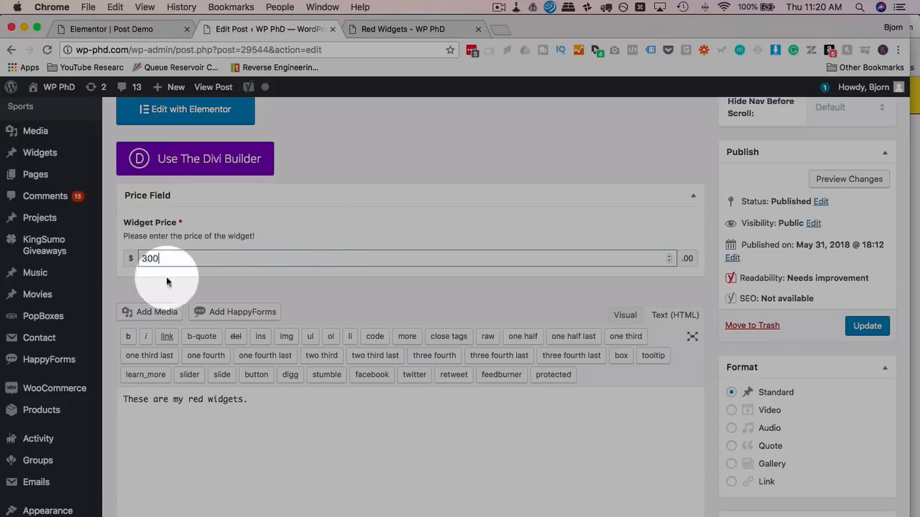
pyautogui.scroll(-5, 302, 345)
pyautogui.scroll(6, 308, 355)
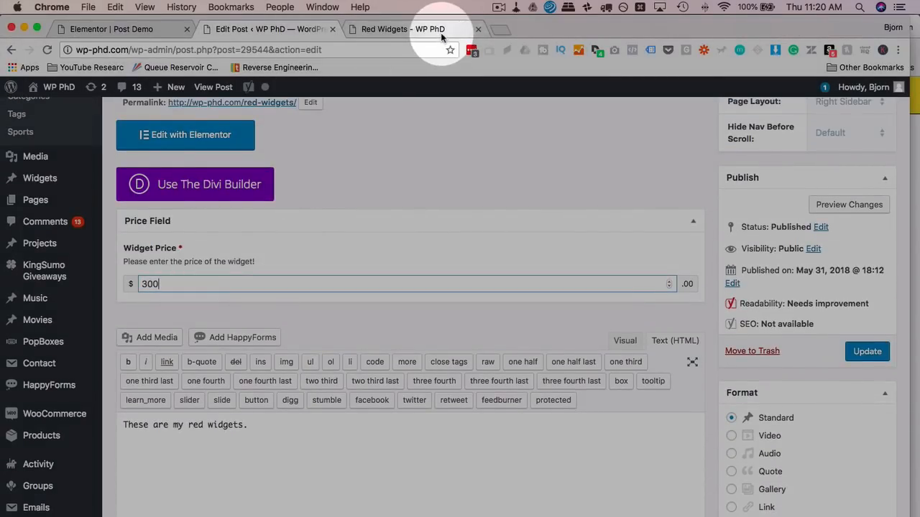
pyautogui.click(440, 30)
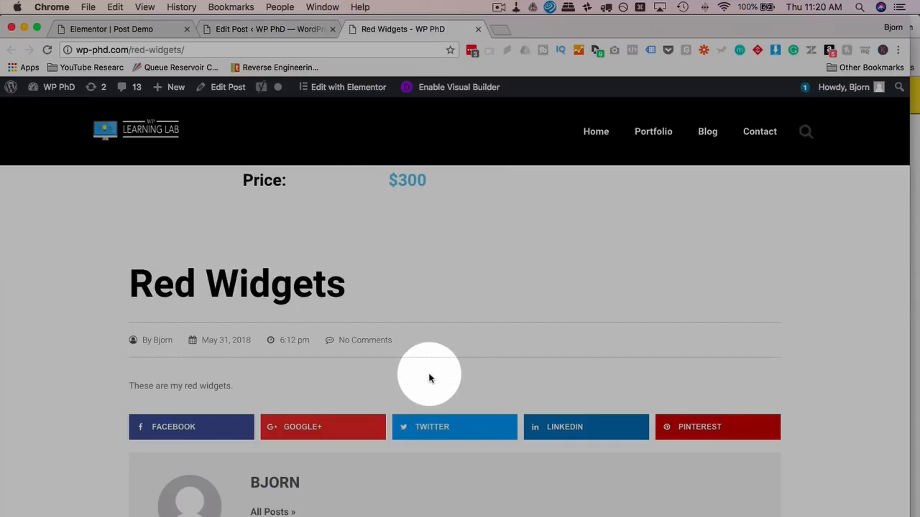